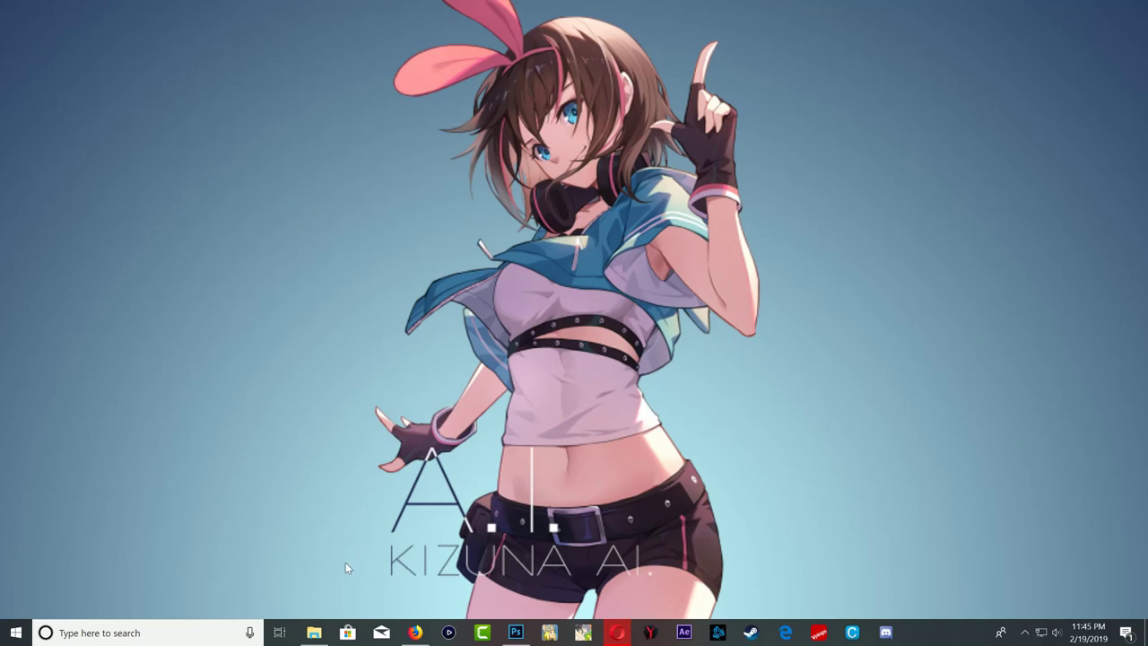
Check the file system and capacity of the PS3 HACKS (G:) USB drive in its properties.
{"action": "left_click", "coordinate": [313, 632]}
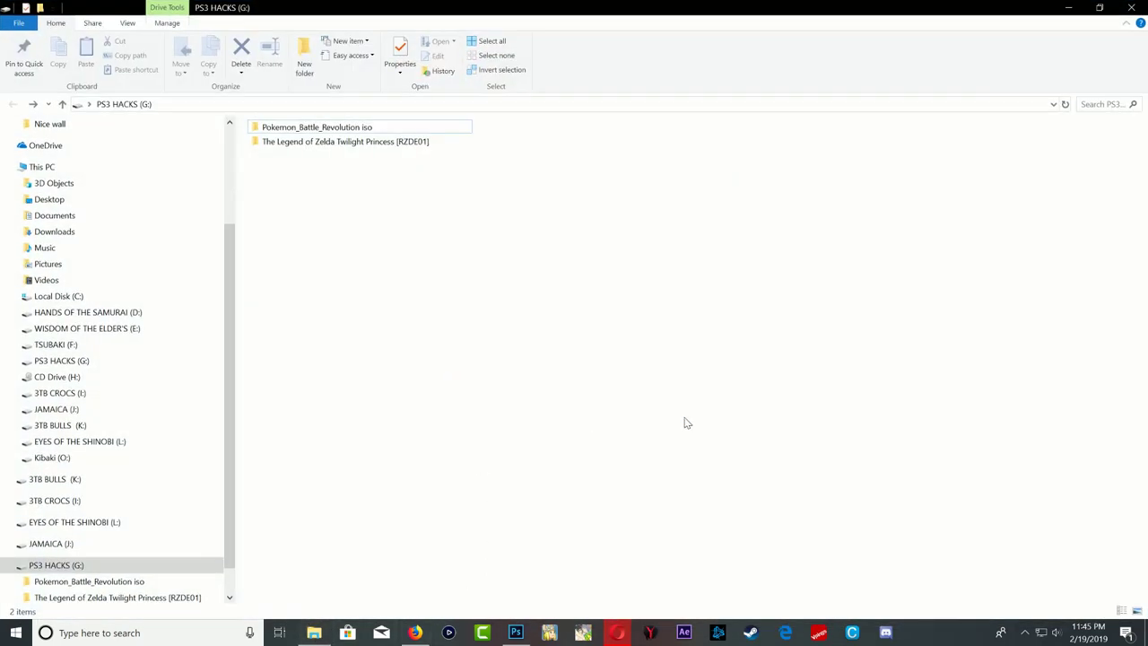
{"action": "right_click", "coordinate": [621, 364]}
{"action": "left_click", "coordinate": [655, 589]}
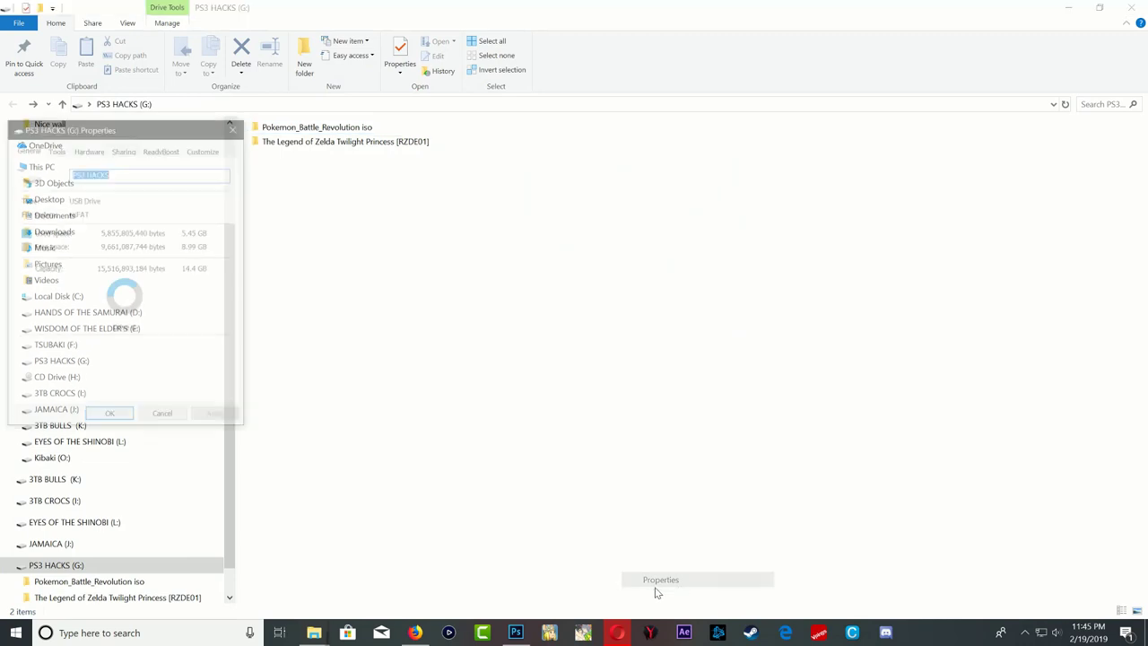
{"action": "left_click_drag", "start_coordinate": [122, 134], "coordinate": [618, 247]}
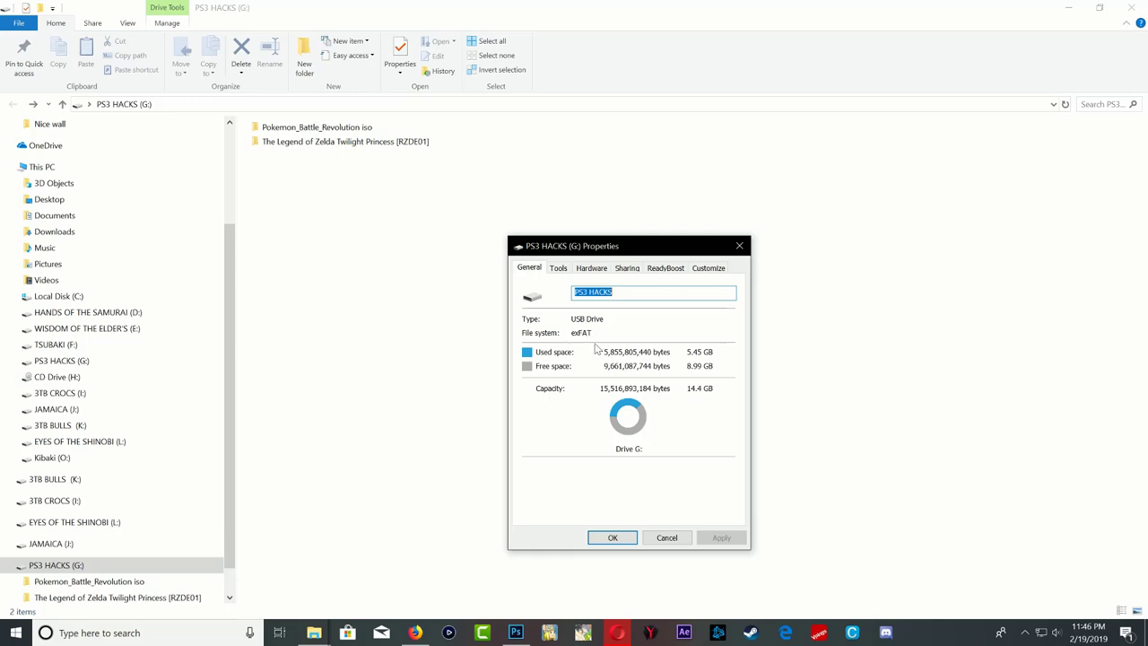
{"action": "left_click", "coordinate": [741, 246]}
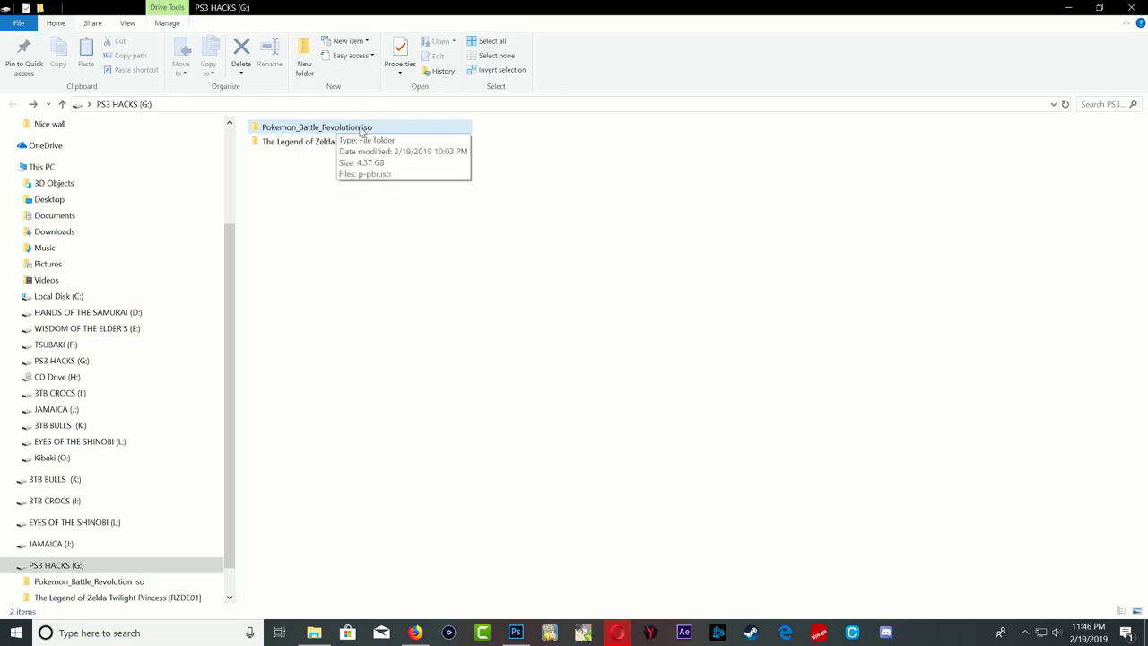
Inspect the game files inside the Zelda Twilight Princess and Pokemon Battle Revolution folders on the USB drive.
{"action": "double_click", "coordinate": [386, 142]}
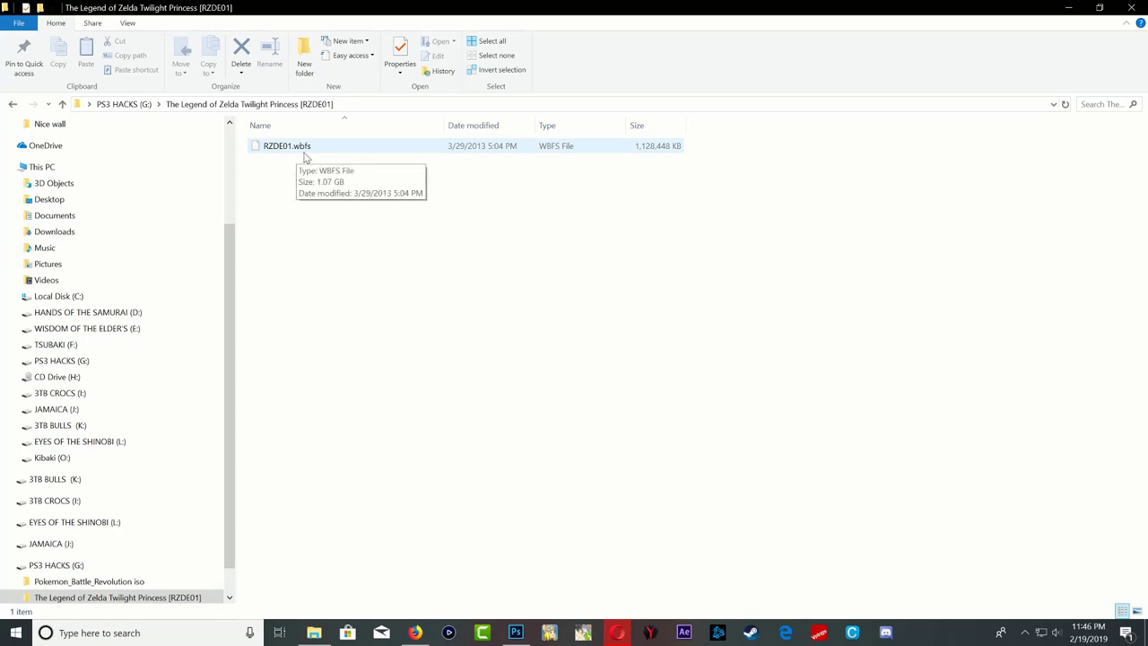
{"action": "key", "text": "alt+Left"}
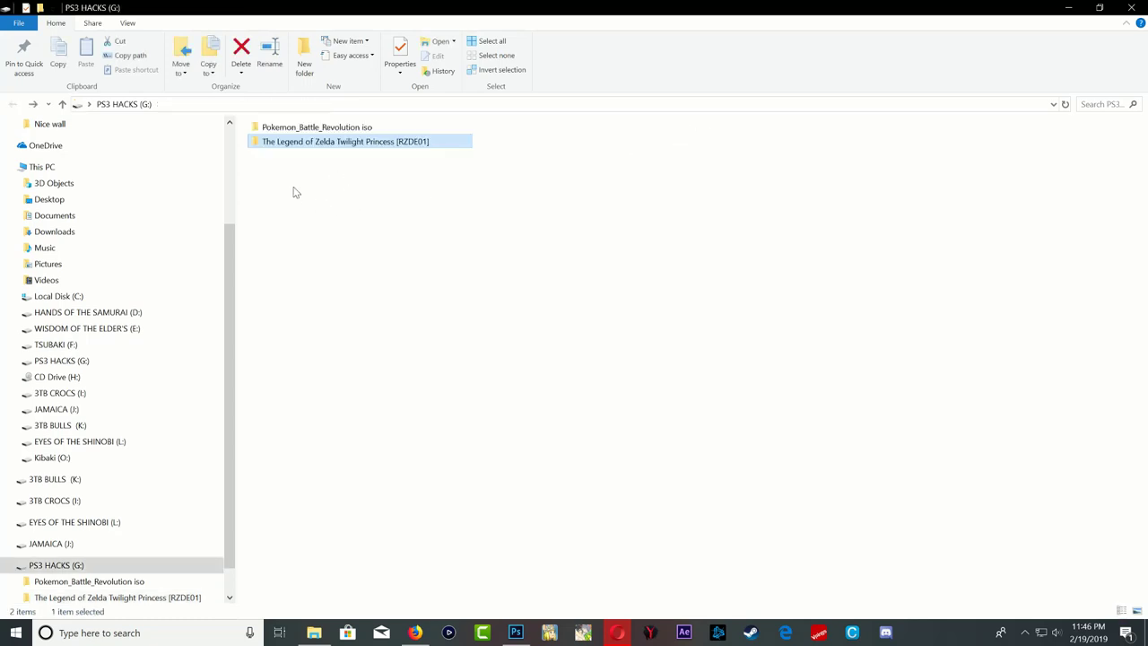
{"action": "double_click", "coordinate": [339, 131]}
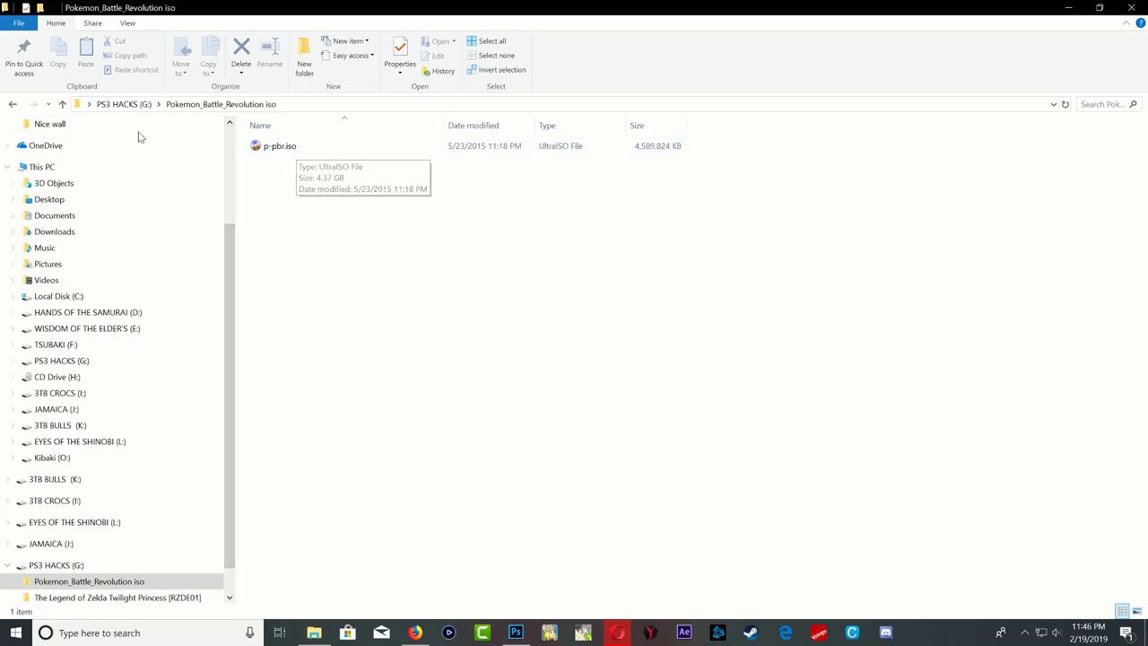
{"action": "left_click", "coordinate": [13, 106]}
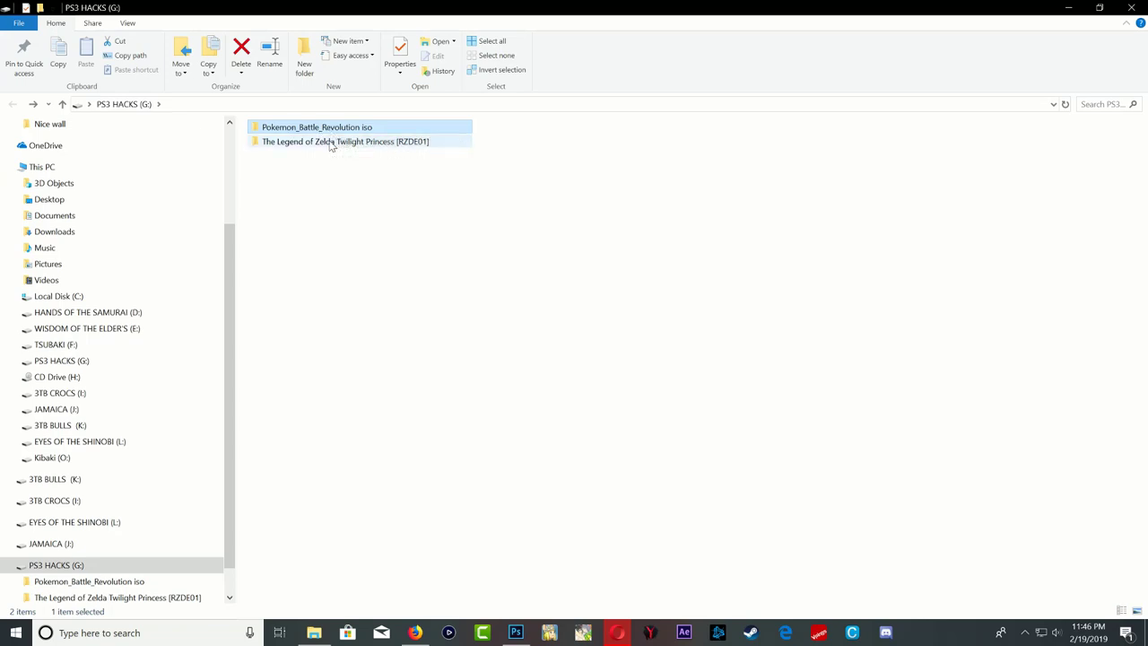
{"action": "double_click", "coordinate": [303, 144]}
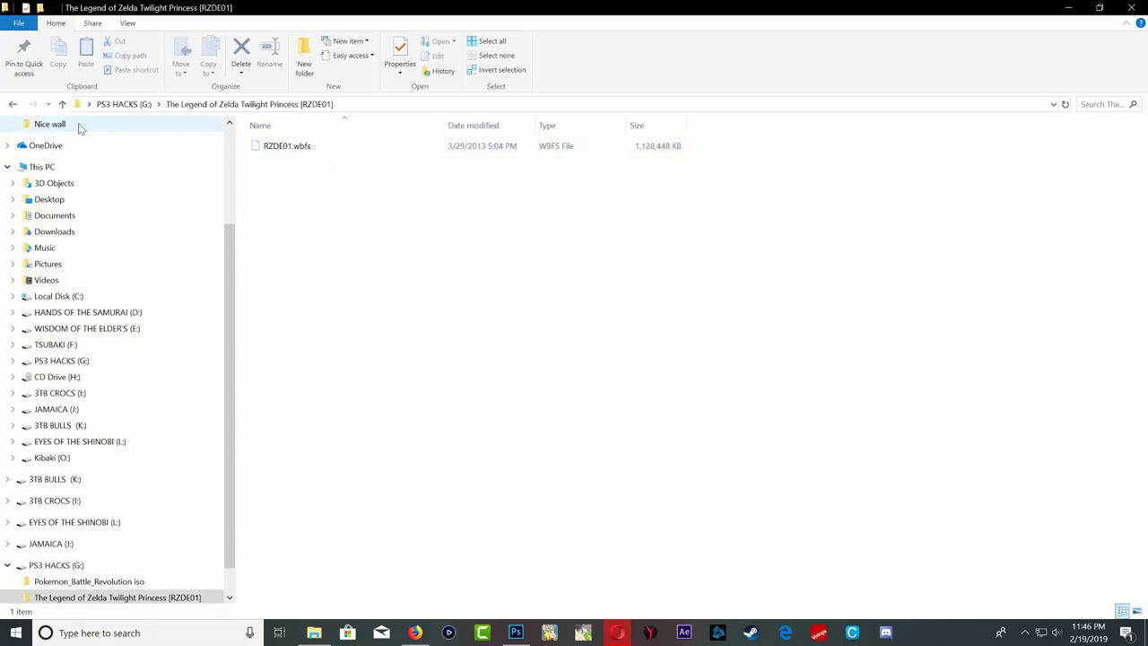
{"action": "left_click", "coordinate": [14, 104]}
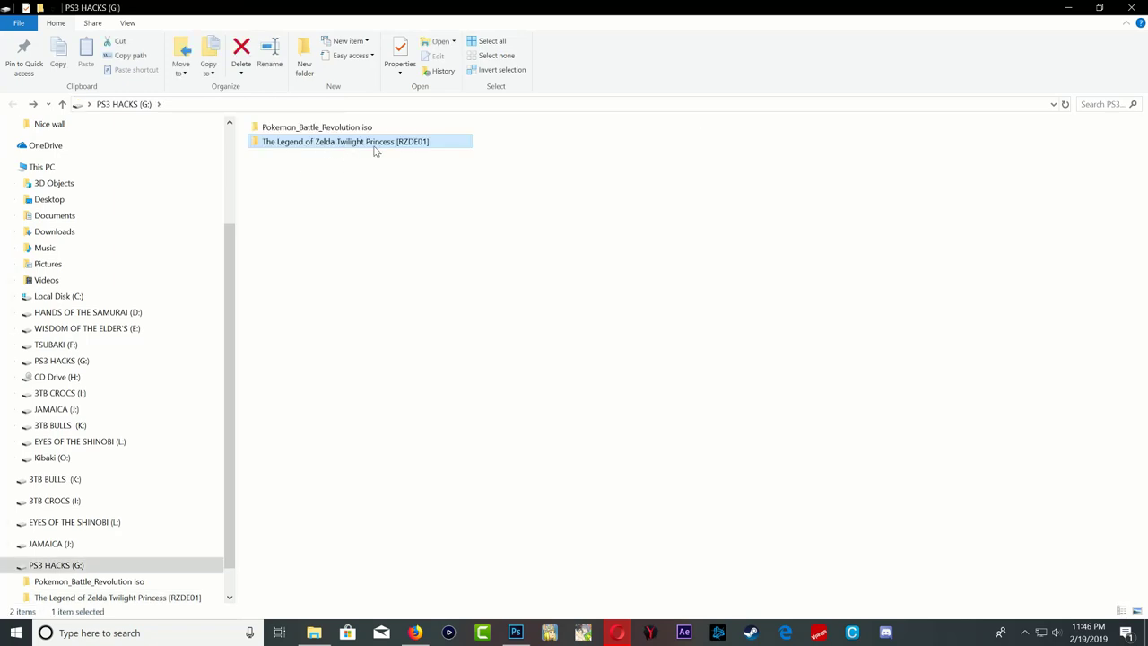
Create a new folder named Wii Games in the root of the PS3 HACKS drive.
{"action": "right_click", "coordinate": [473, 224]}
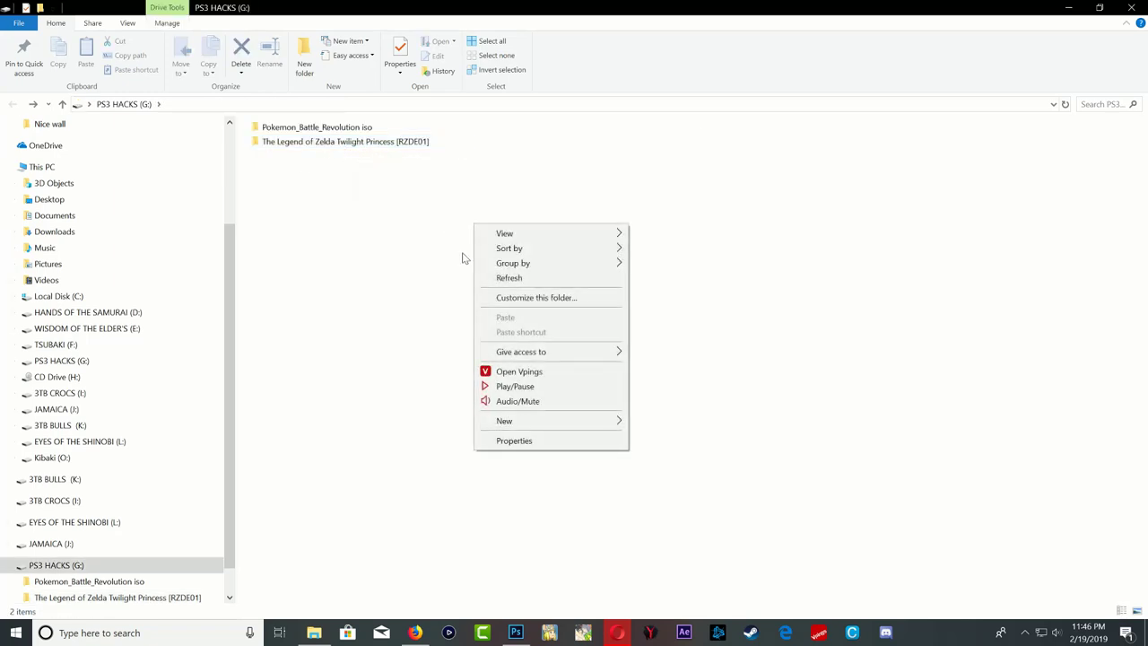
{"action": "mouse_move", "coordinate": [518, 424]}
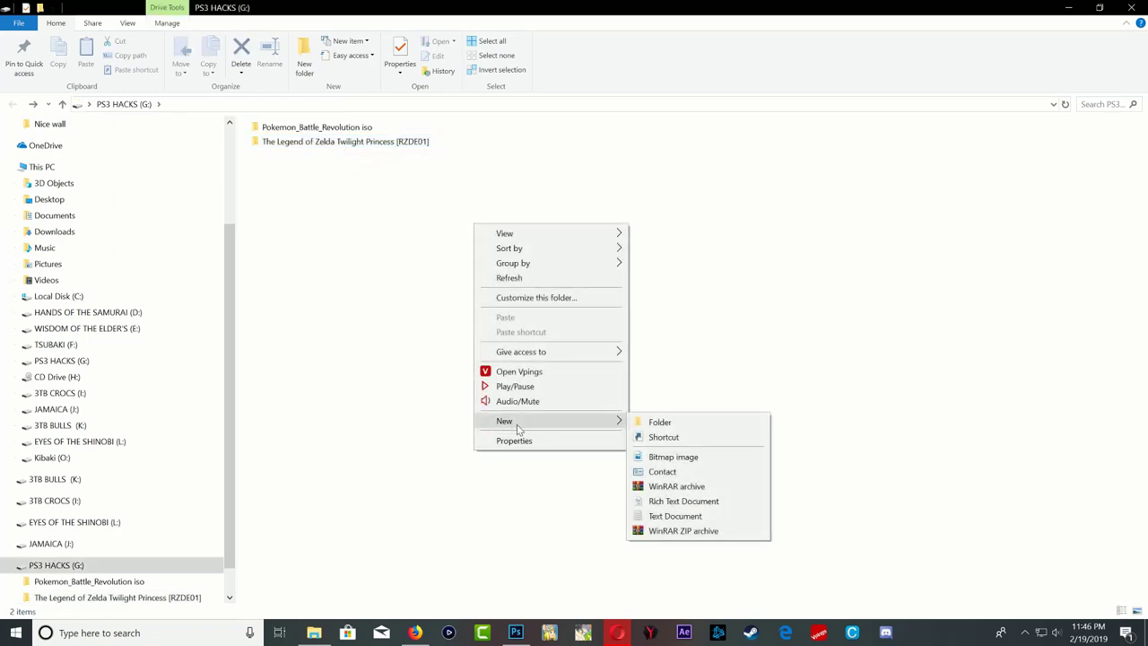
{"action": "left_click", "coordinate": [660, 421]}
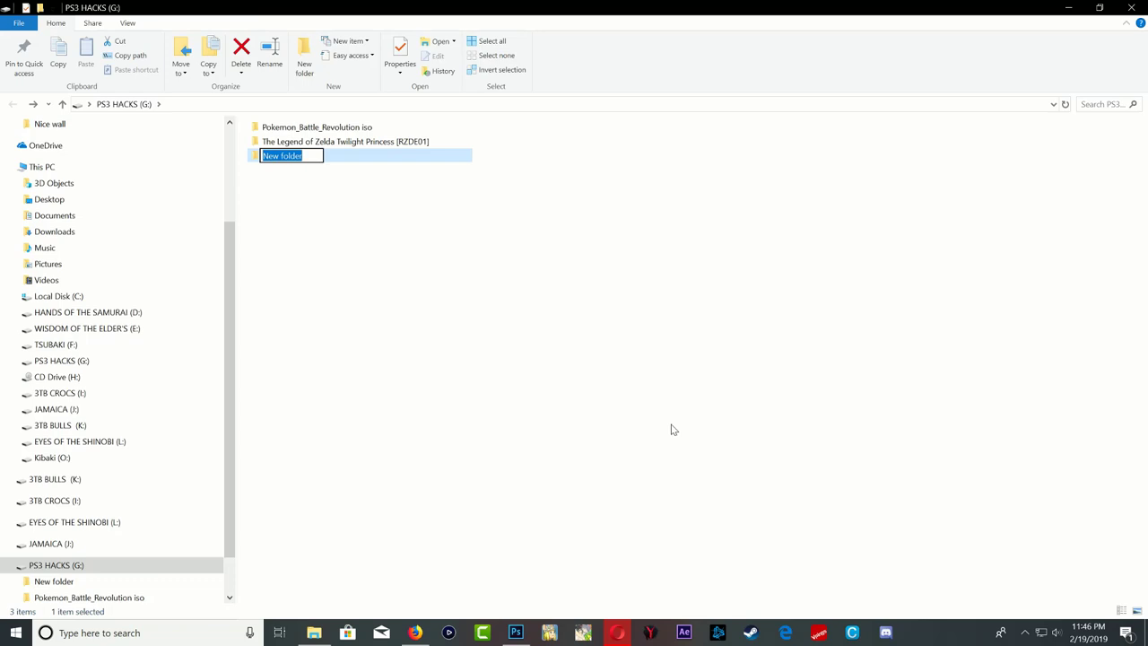
{"action": "type", "text": "W"}
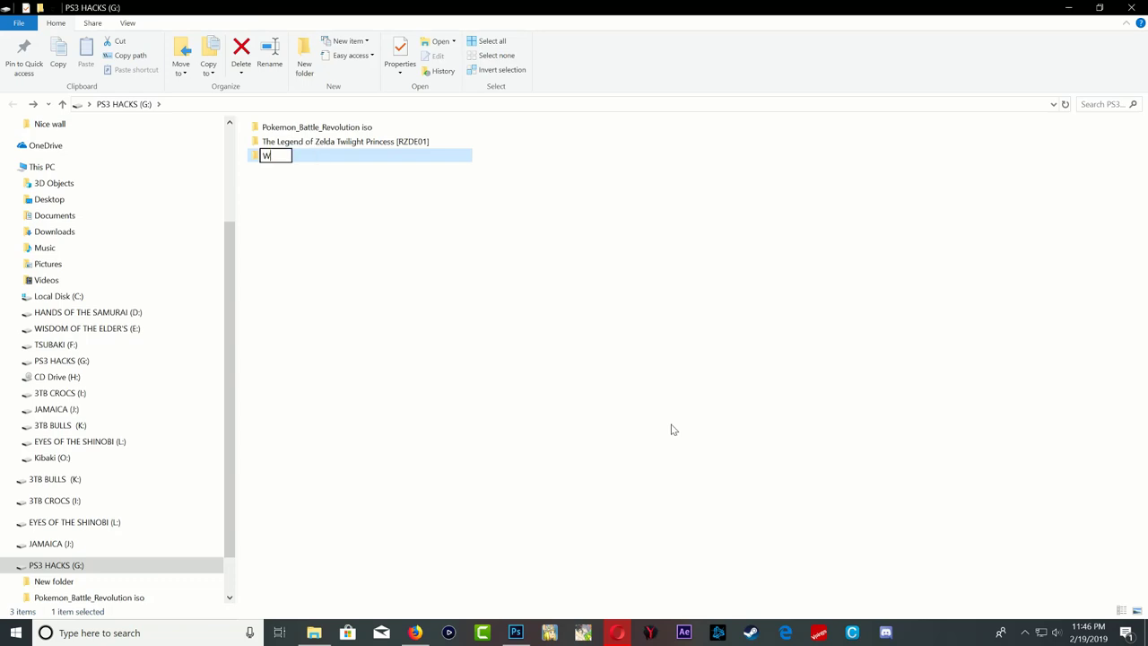
{"action": "type", "text": "ii Games"}
{"action": "left_click", "coordinate": [307, 166]}
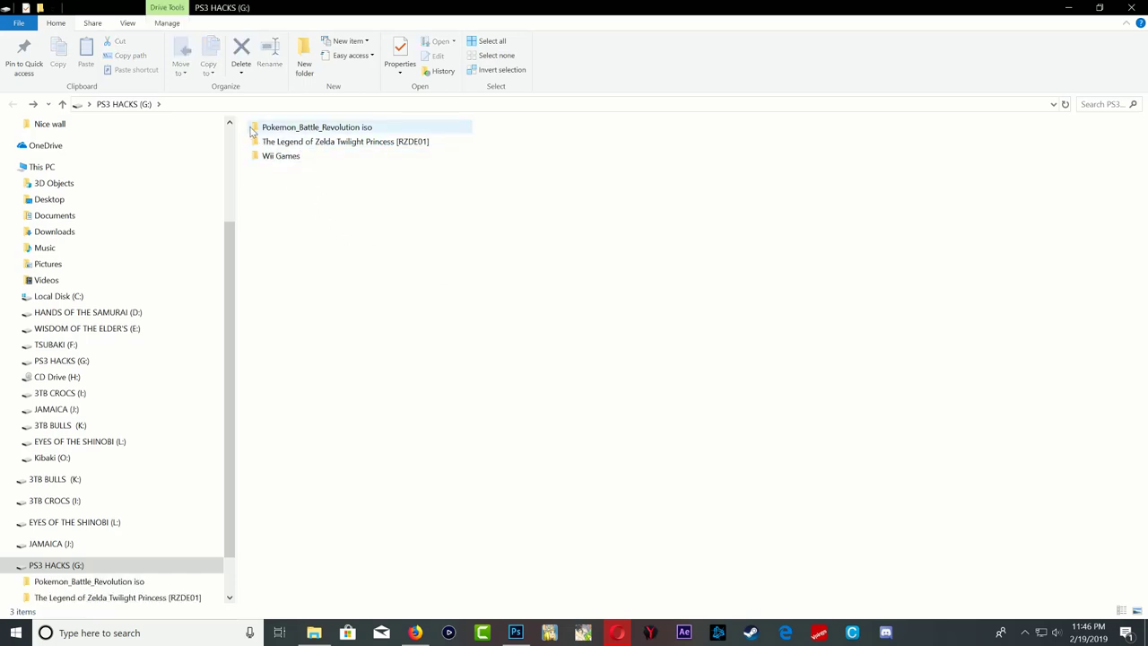
Move the Pokemon_Battle_Revolution iso and The Legend of Zelda Twilight Princess [RZDE01] folders into the Wii Games folder.
{"action": "left_click", "coordinate": [287, 127]}
{"action": "left_click", "coordinate": [309, 143], "text": "shift"}
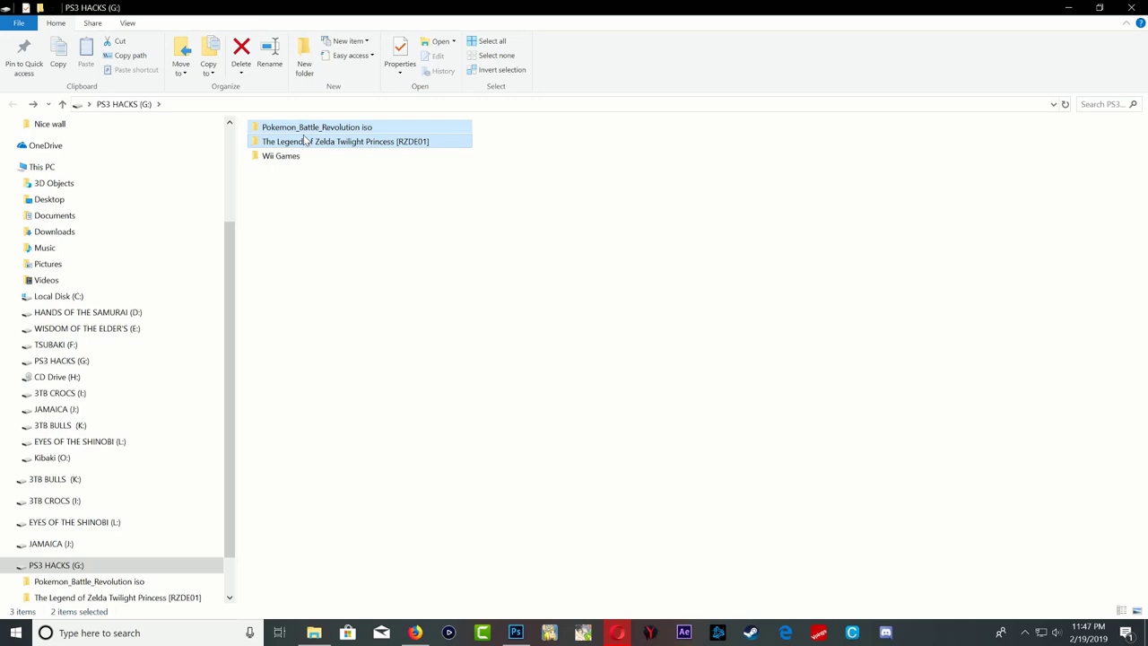
{"action": "left_click_drag", "start_coordinate": [309, 145], "coordinate": [297, 159]}
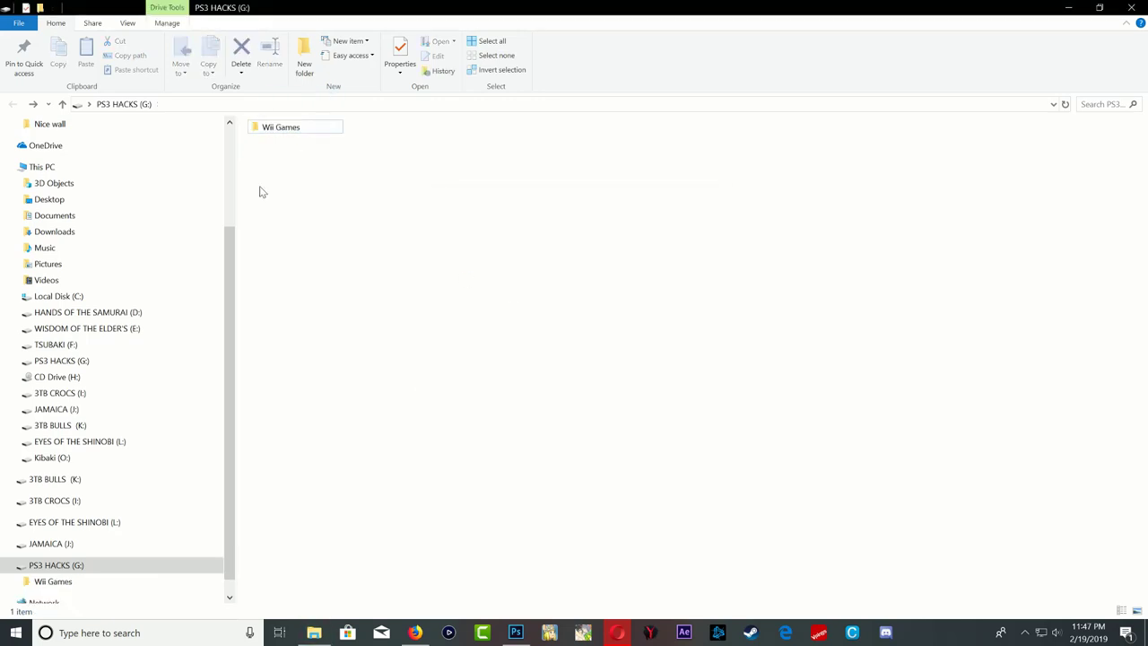
Check the contents of both game folders inside Wii Games and return to the drive's root.
{"action": "double_click", "coordinate": [298, 130]}
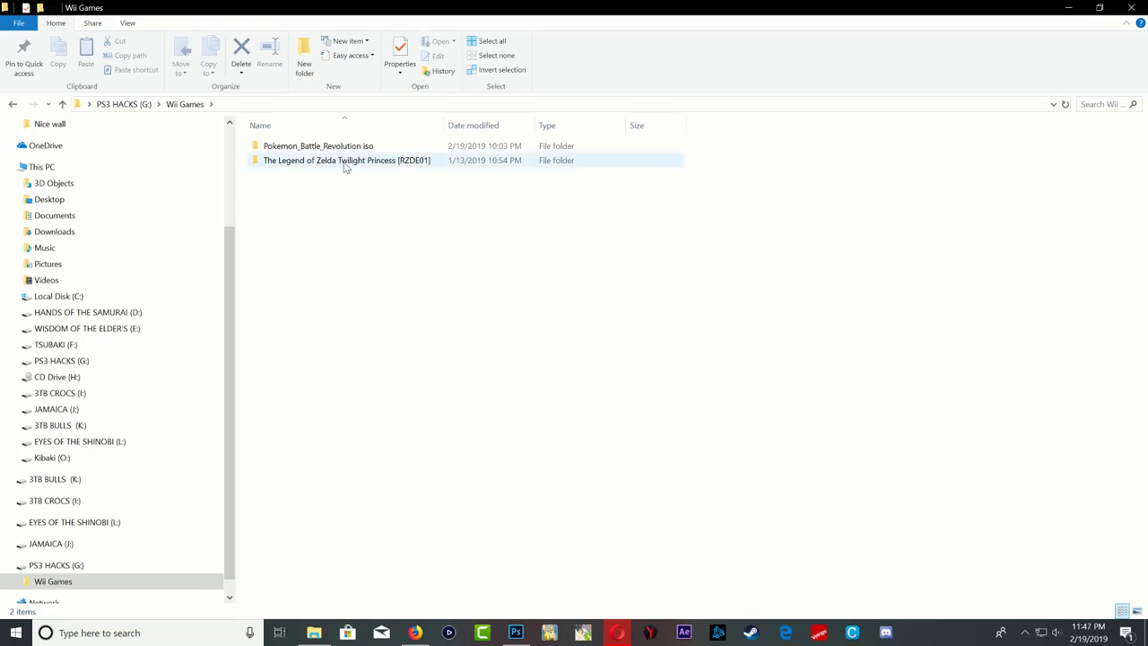
{"action": "double_click", "coordinate": [367, 149]}
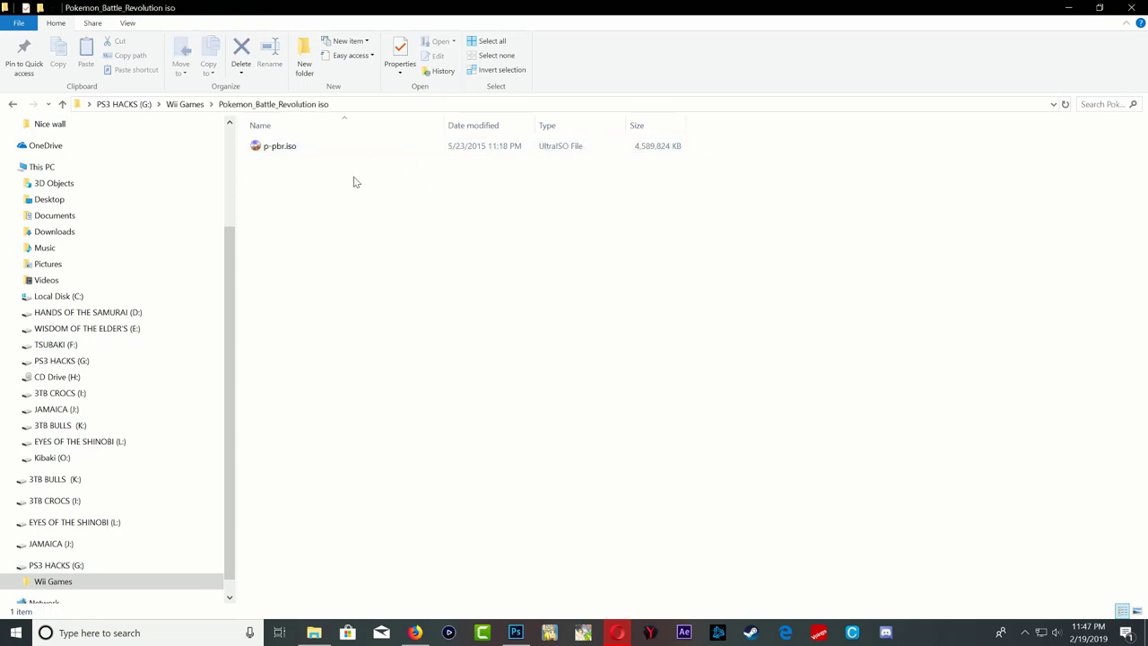
{"action": "key", "text": "alt+Left"}
{"action": "double_click", "coordinate": [366, 162]}
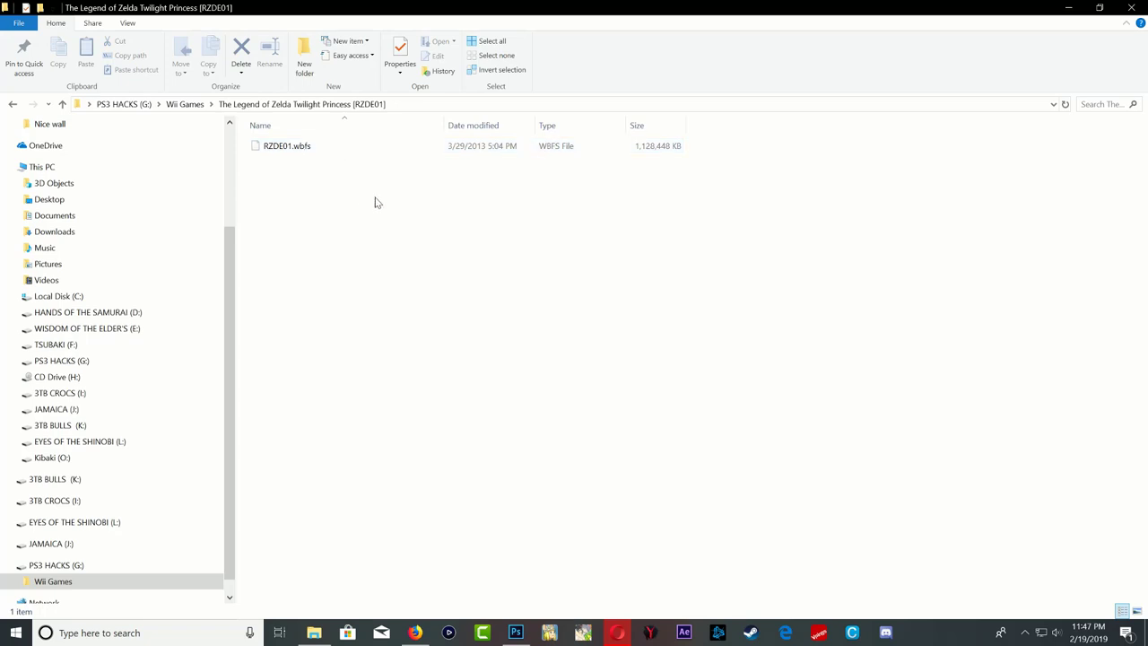
{"action": "key", "text": "alt+Left"}
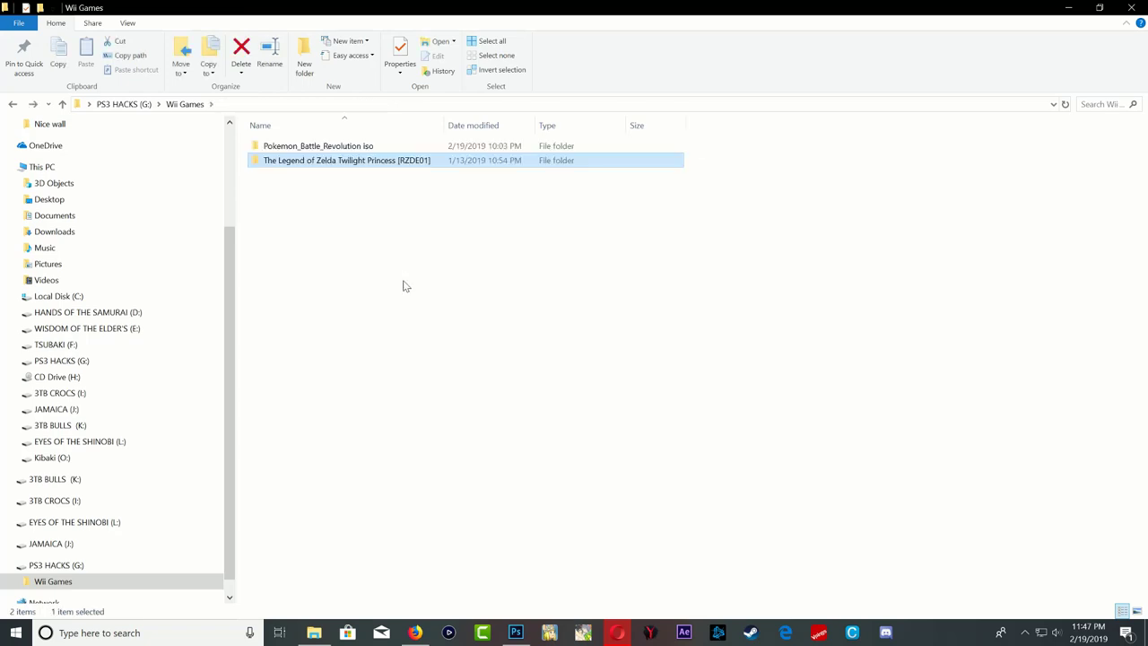
{"action": "left_click", "coordinate": [11, 104]}
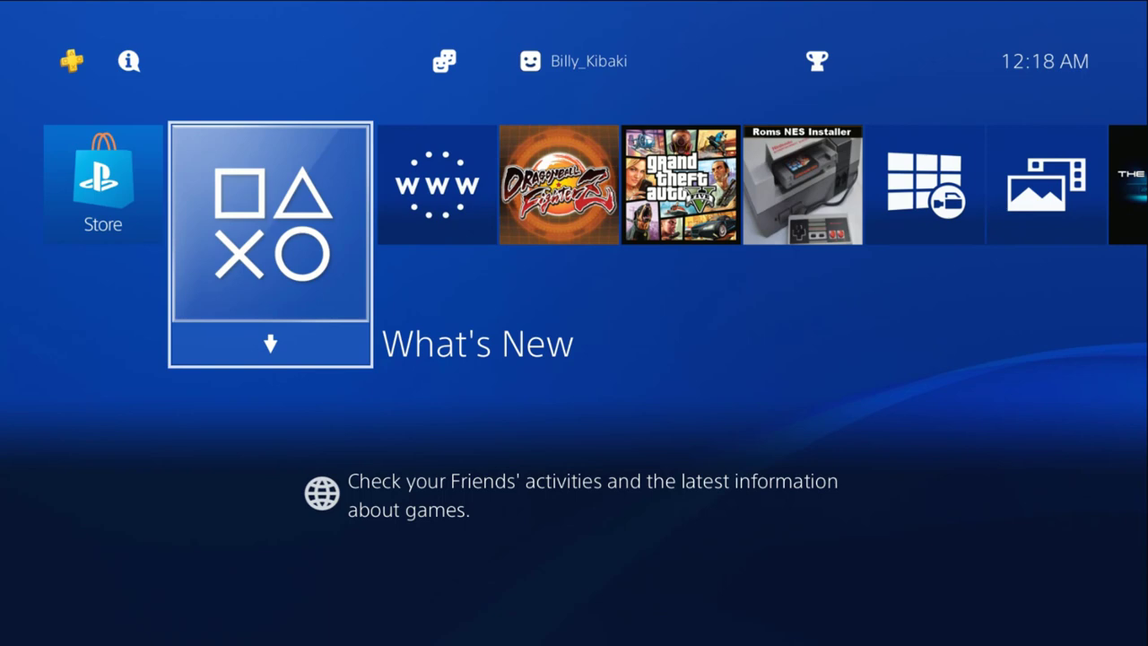
Select the Internet Browser on the PS4 home screen.
{"action": "key", "text": "Right"}
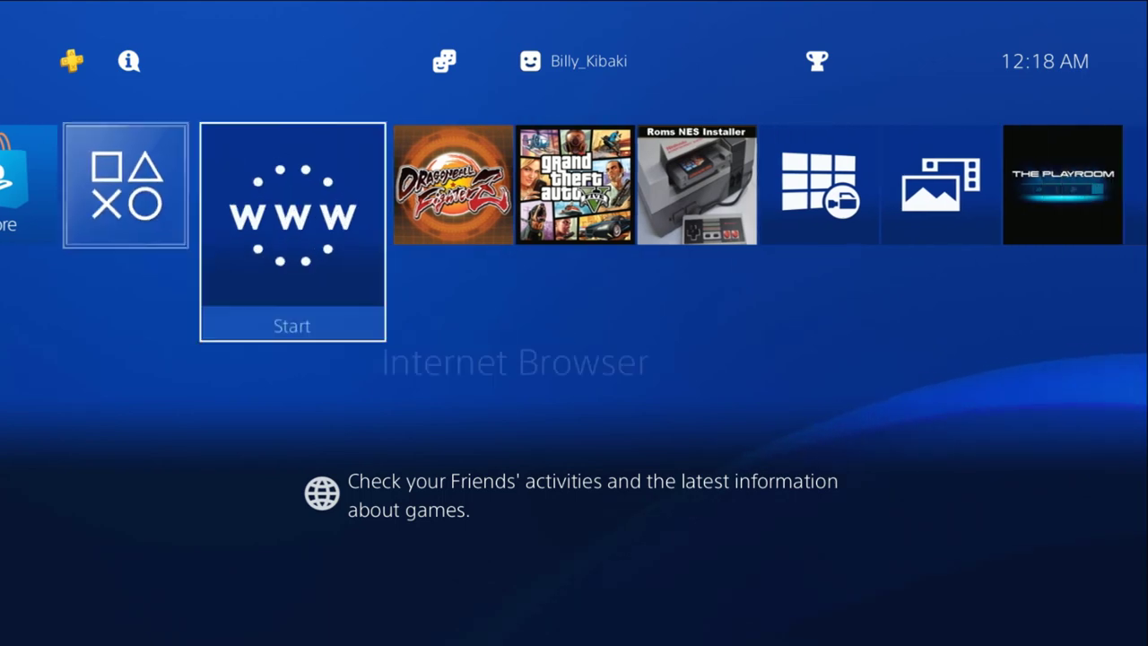
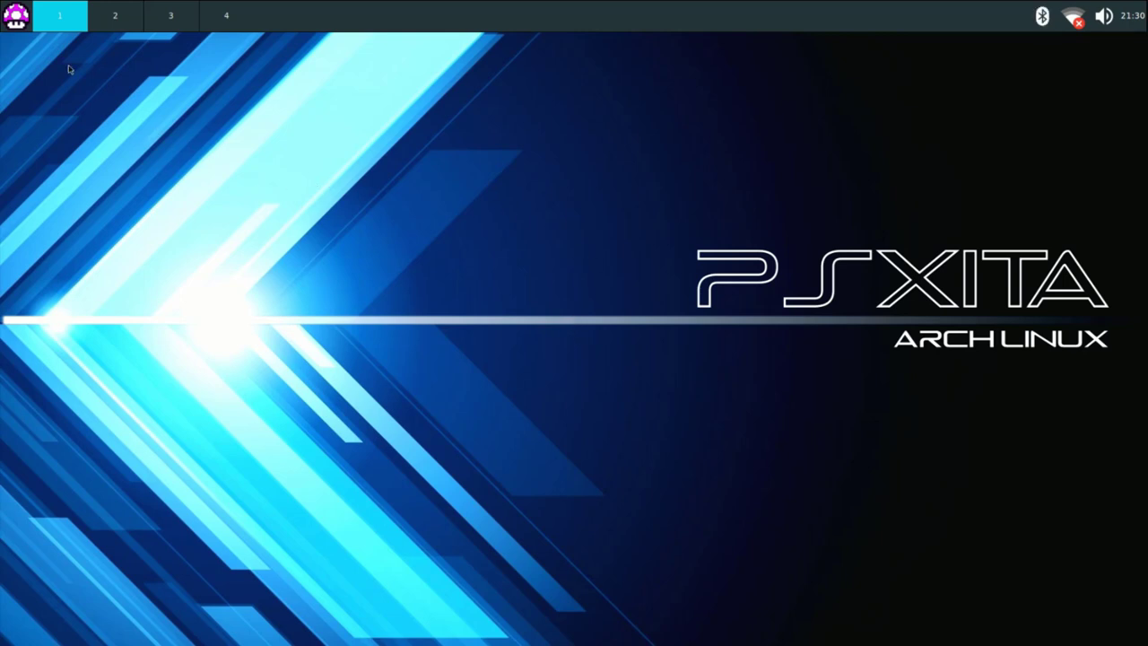
Refresh the JWM application menu on the PSXITA Arch Linux desktop.
{"action": "left_click", "coordinate": [16, 20]}
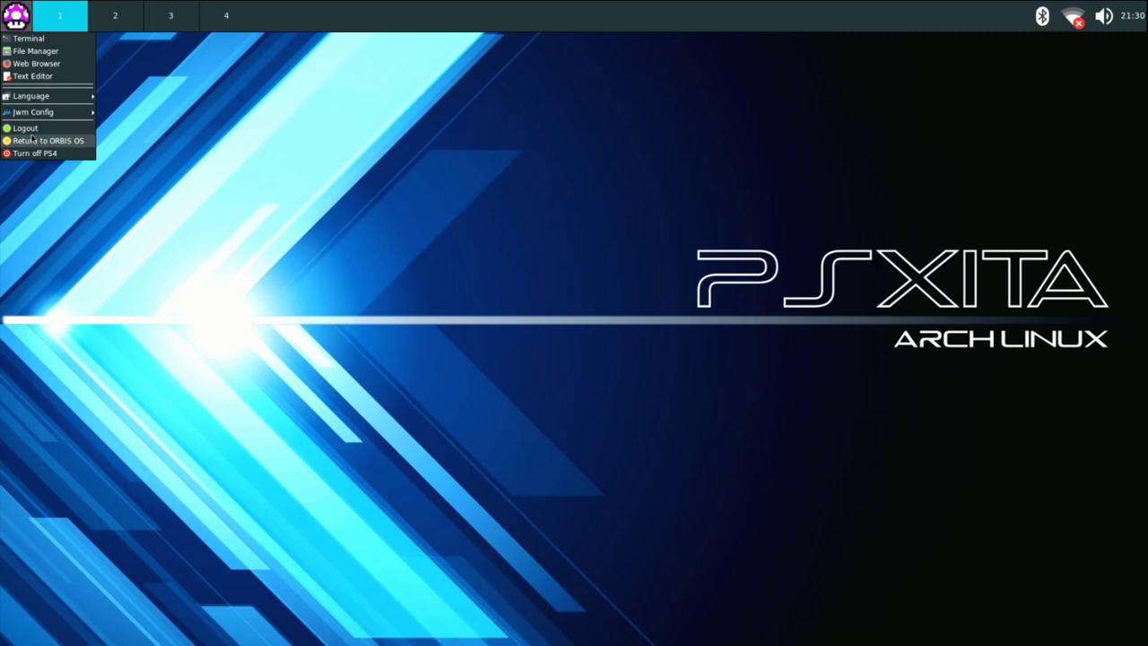
{"action": "mouse_move", "coordinate": [33, 113]}
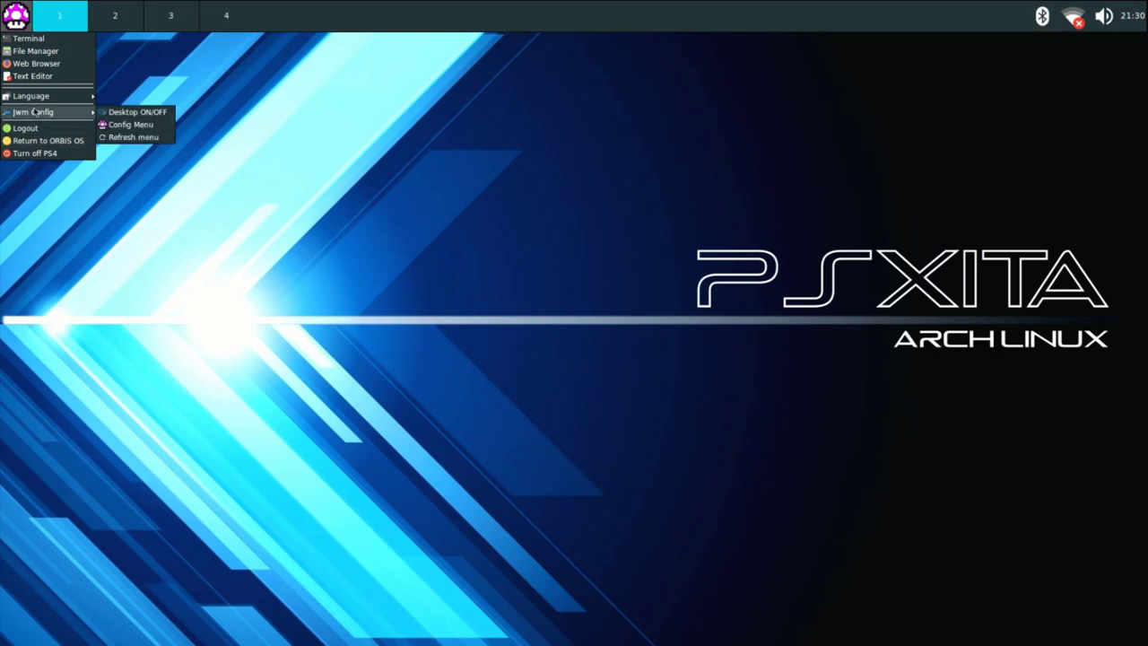
{"action": "left_click", "coordinate": [141, 138]}
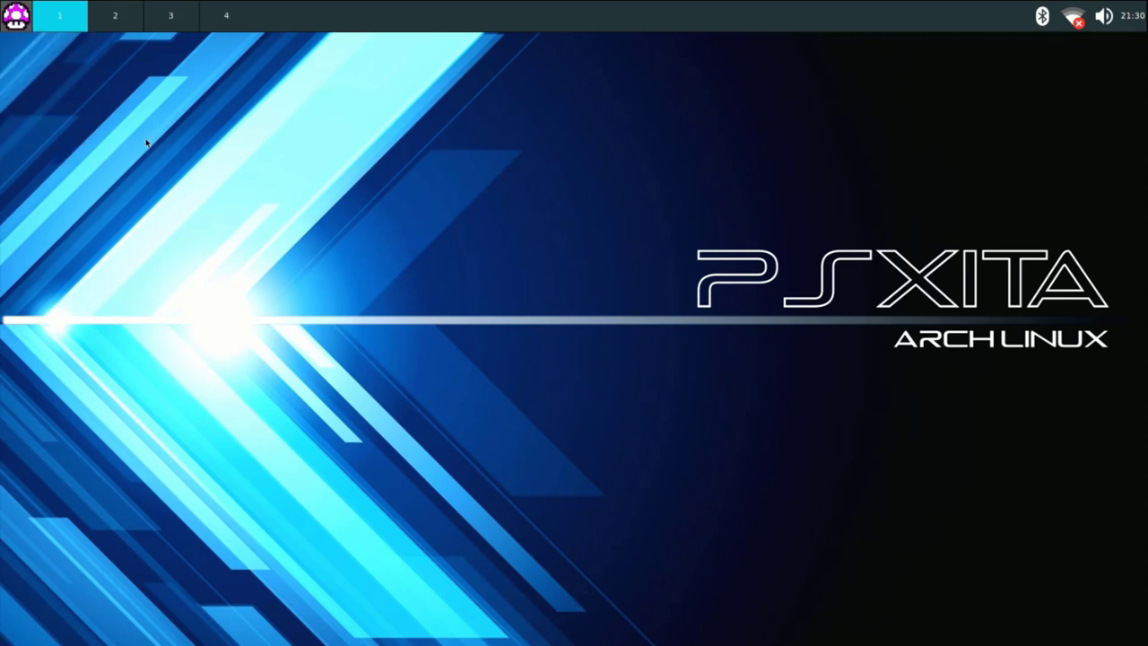
Copy the Wii Games folder from the PS3 HACKS drive using the file manager.
{"action": "left_click", "coordinate": [17, 18]}
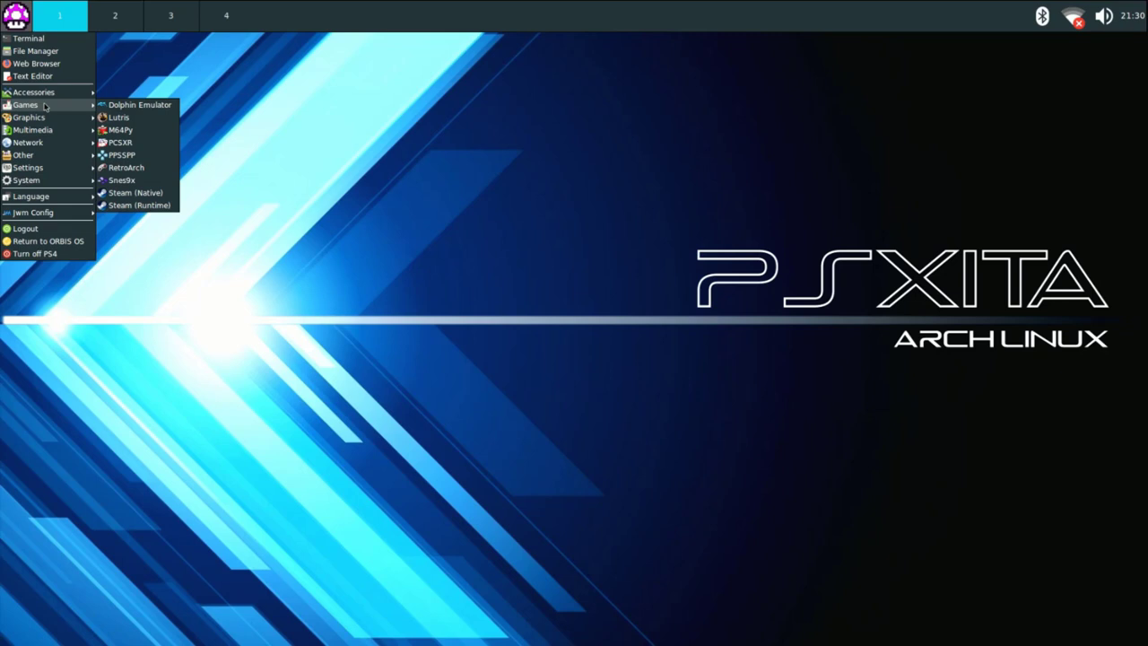
{"action": "left_click", "coordinate": [48, 52]}
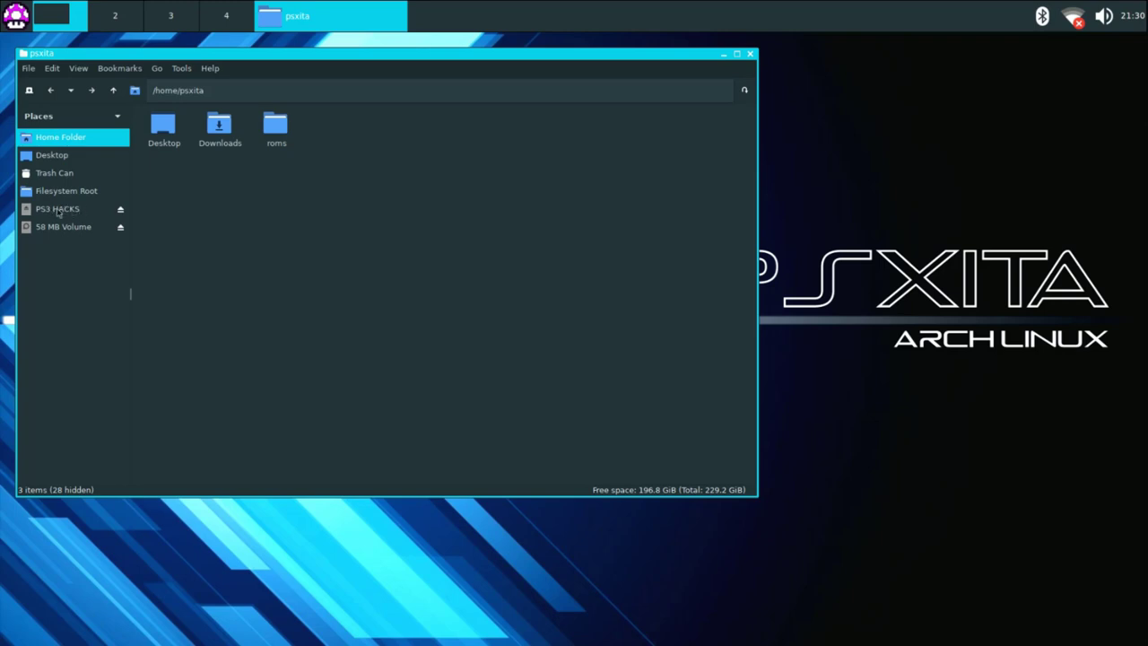
{"action": "left_click", "coordinate": [58, 210]}
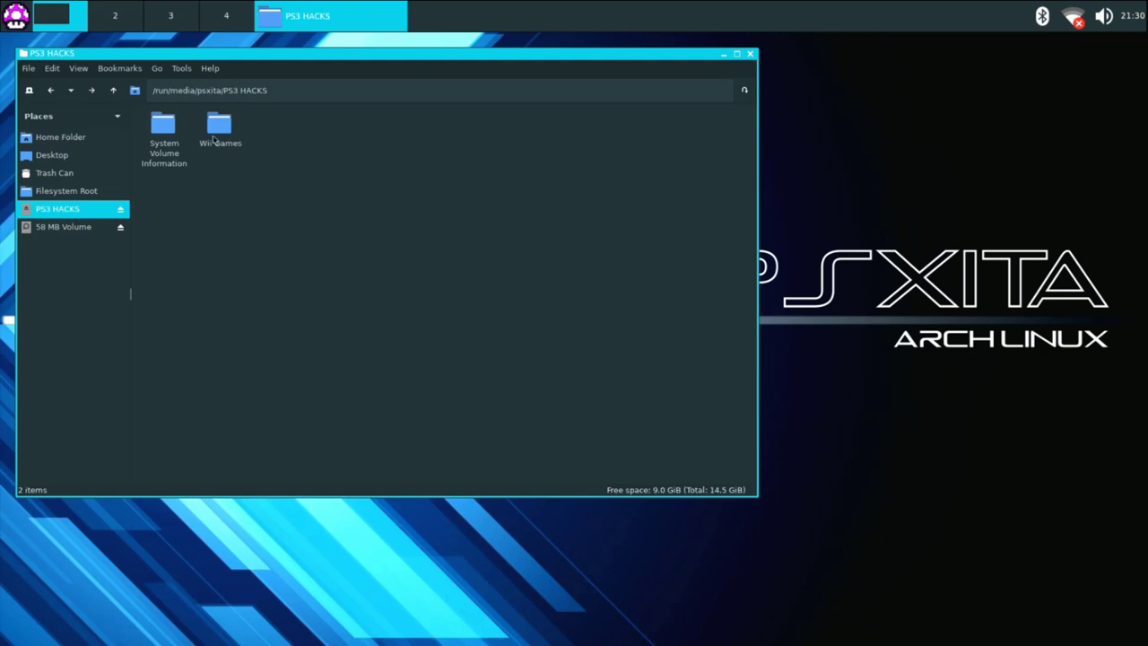
{"action": "left_click", "coordinate": [222, 141]}
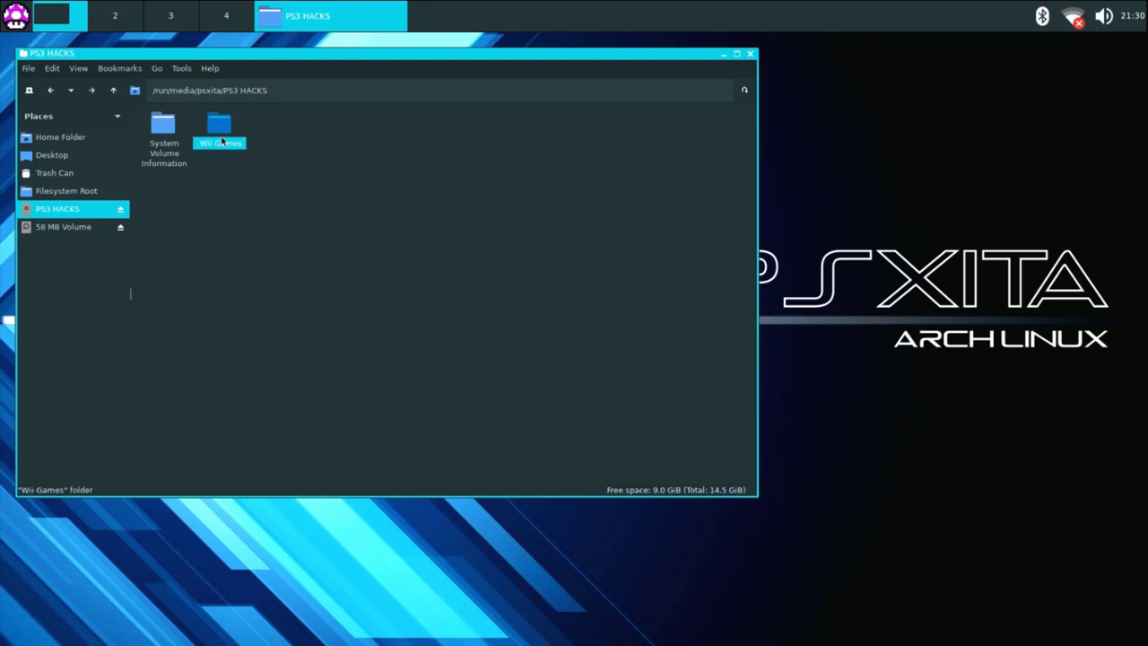
{"action": "right_click", "coordinate": [221, 141]}
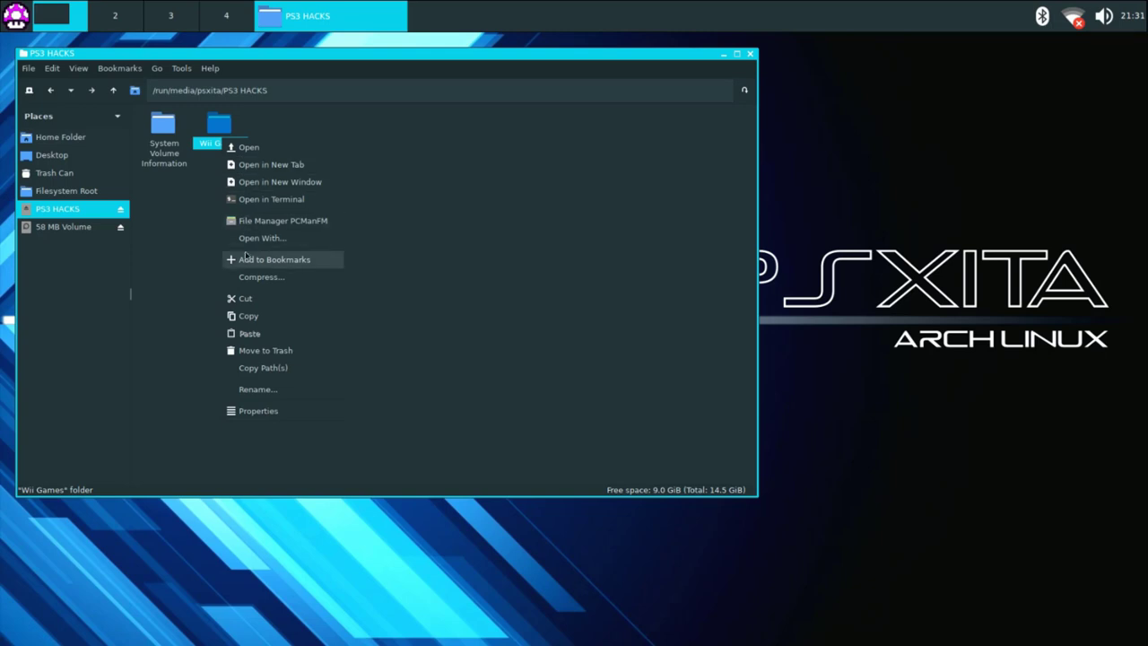
{"action": "left_click", "coordinate": [248, 316]}
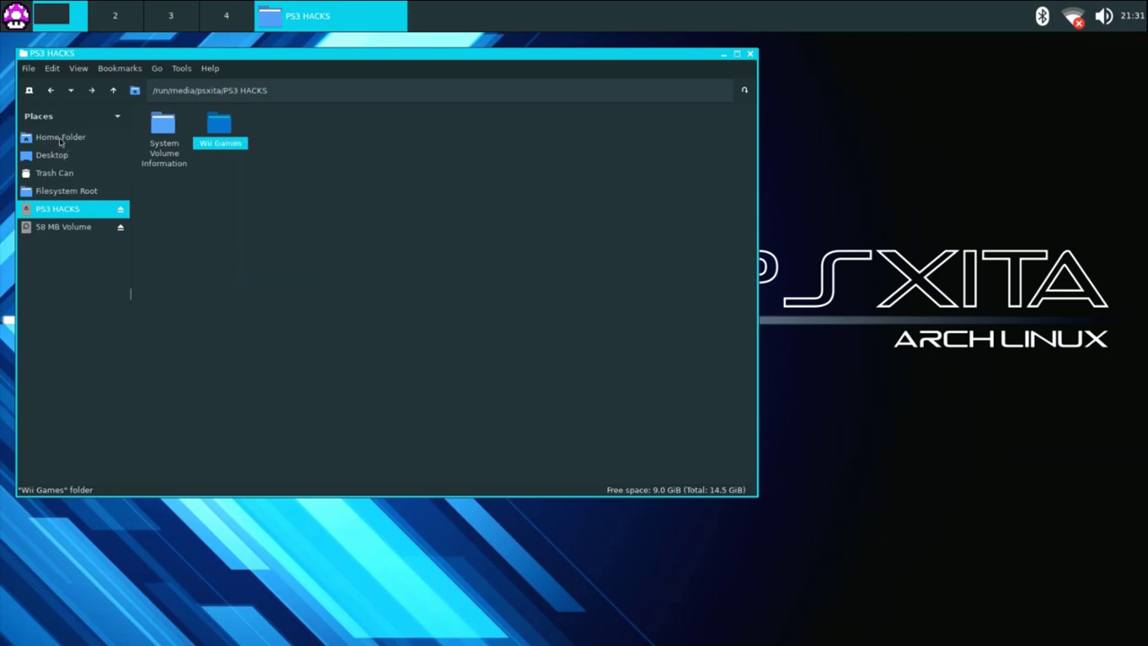
Paste the copied Wii Games folder into the roms folder in the home folder.
{"action": "left_click", "coordinate": [60, 139]}
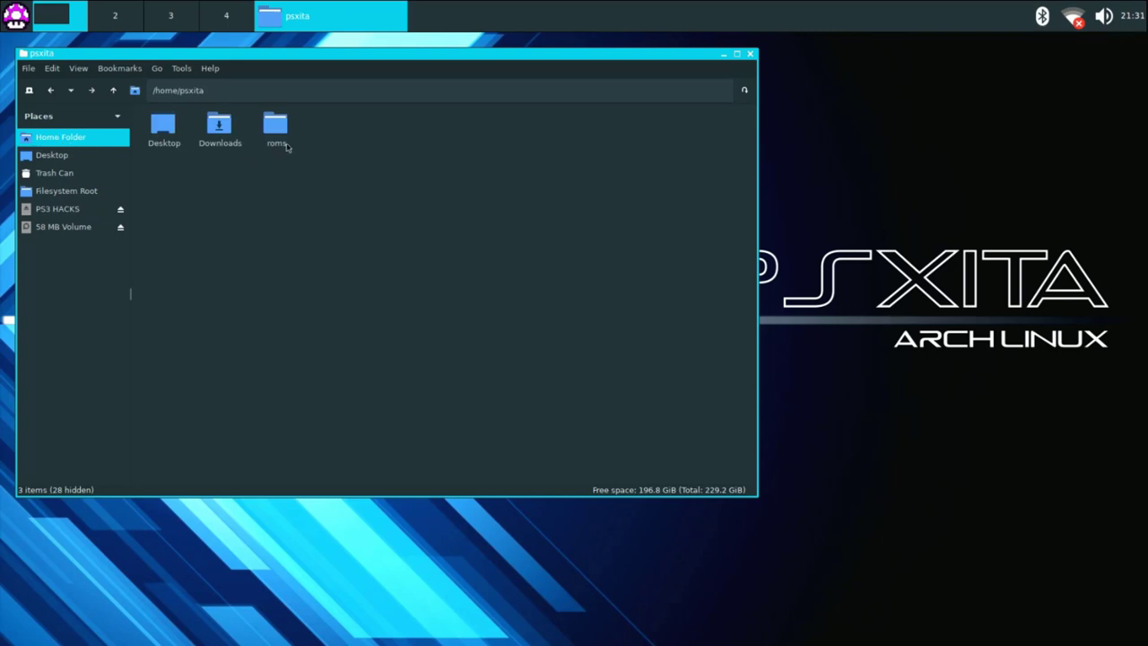
{"action": "double_click", "coordinate": [276, 130]}
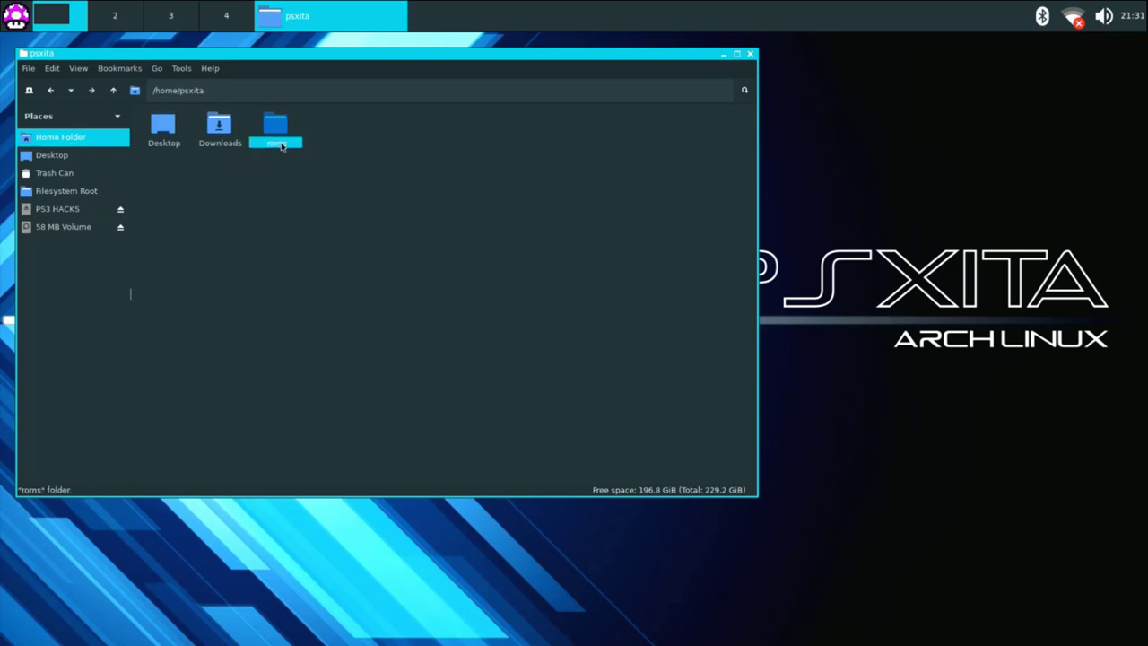
{"action": "right_click", "coordinate": [289, 225]}
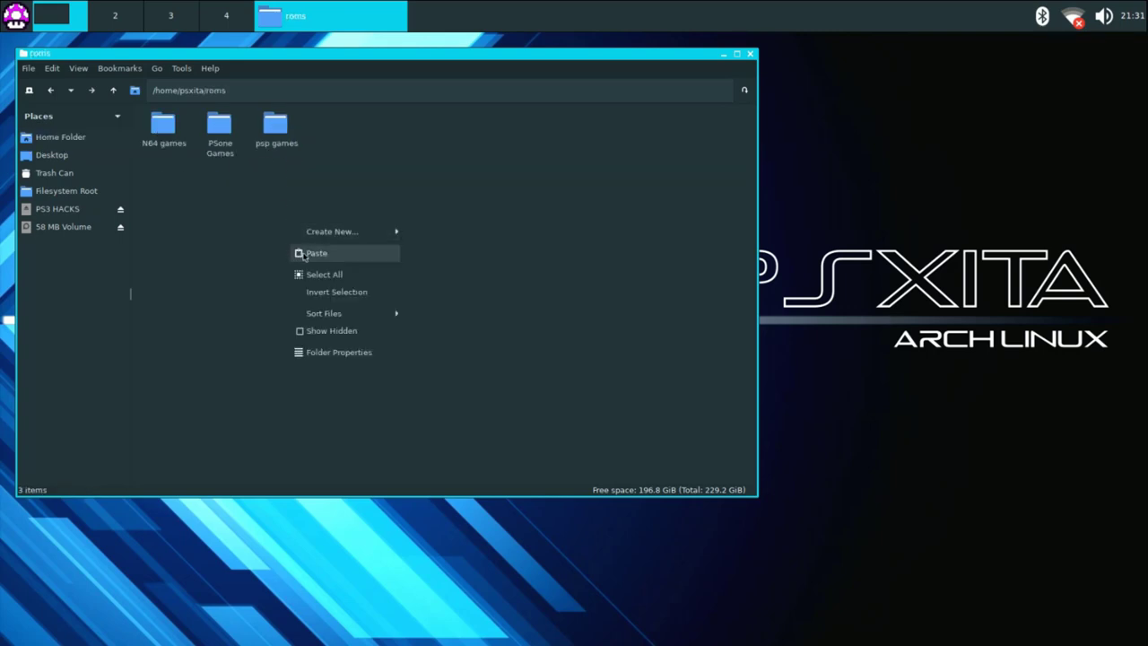
{"action": "left_click", "coordinate": [308, 255]}
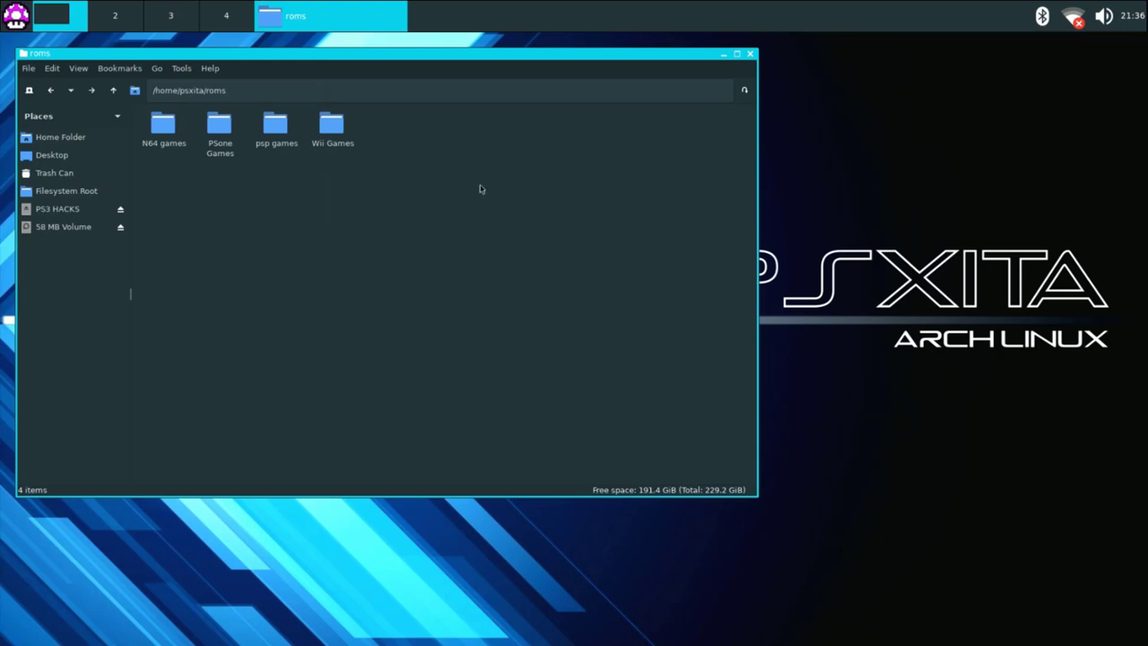
Check the contents of the copied Wii Games folder, return to roms and close the file manager.
{"action": "left_click", "coordinate": [333, 126]}
{"action": "double_click", "coordinate": [333, 125]}
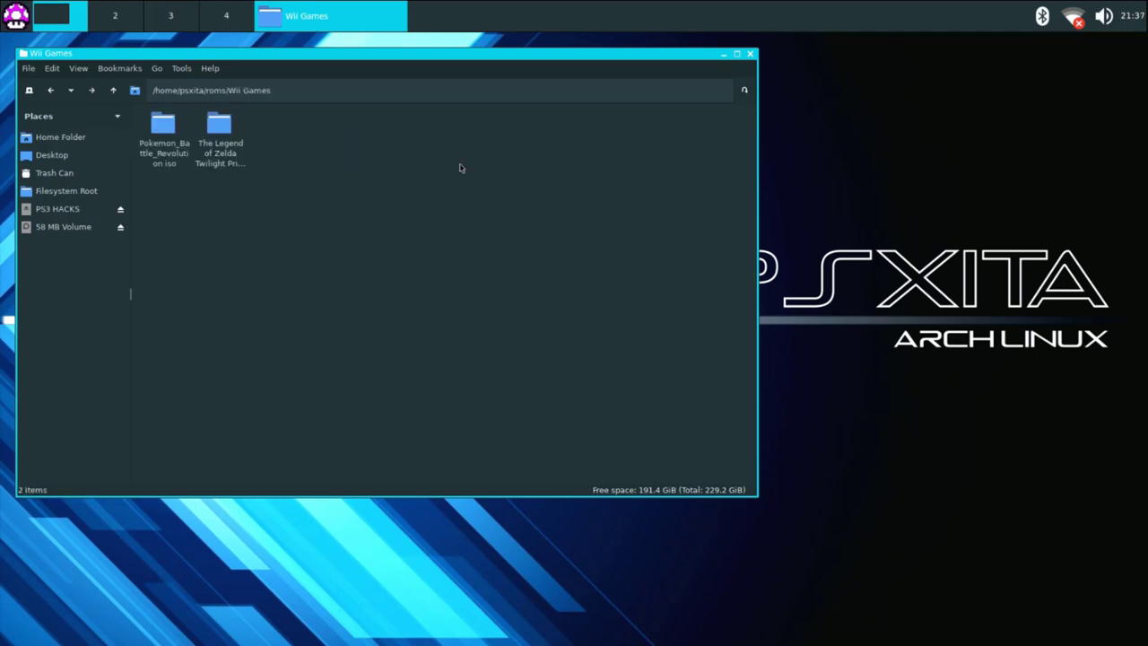
{"action": "key", "text": "BackSpace"}
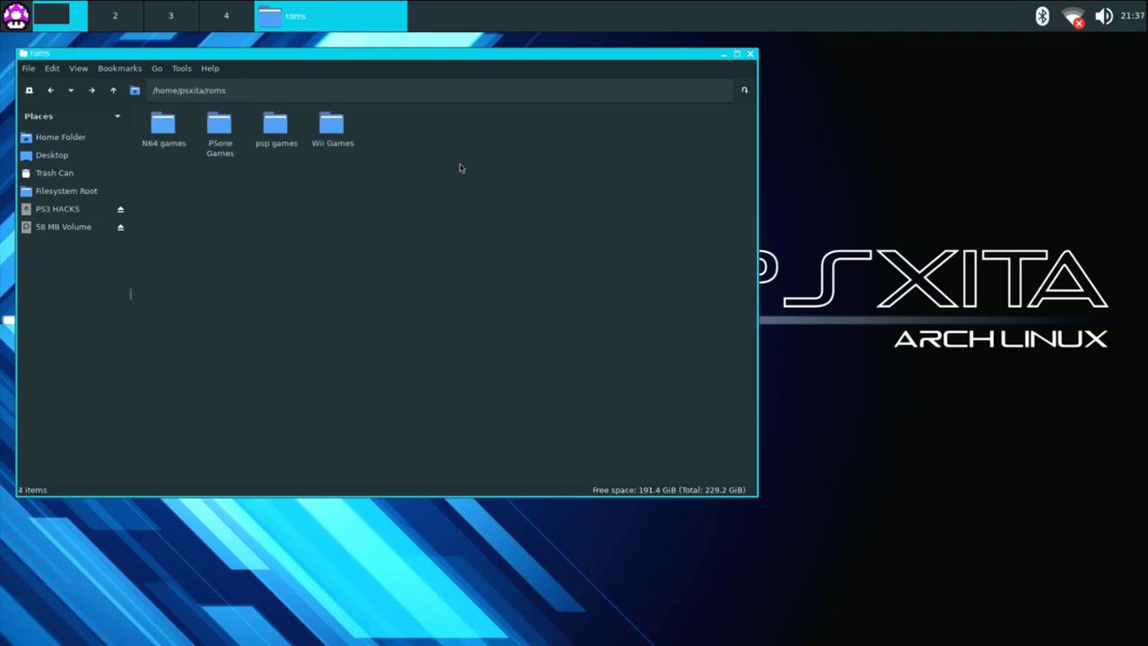
{"action": "left_click", "coordinate": [750, 56]}
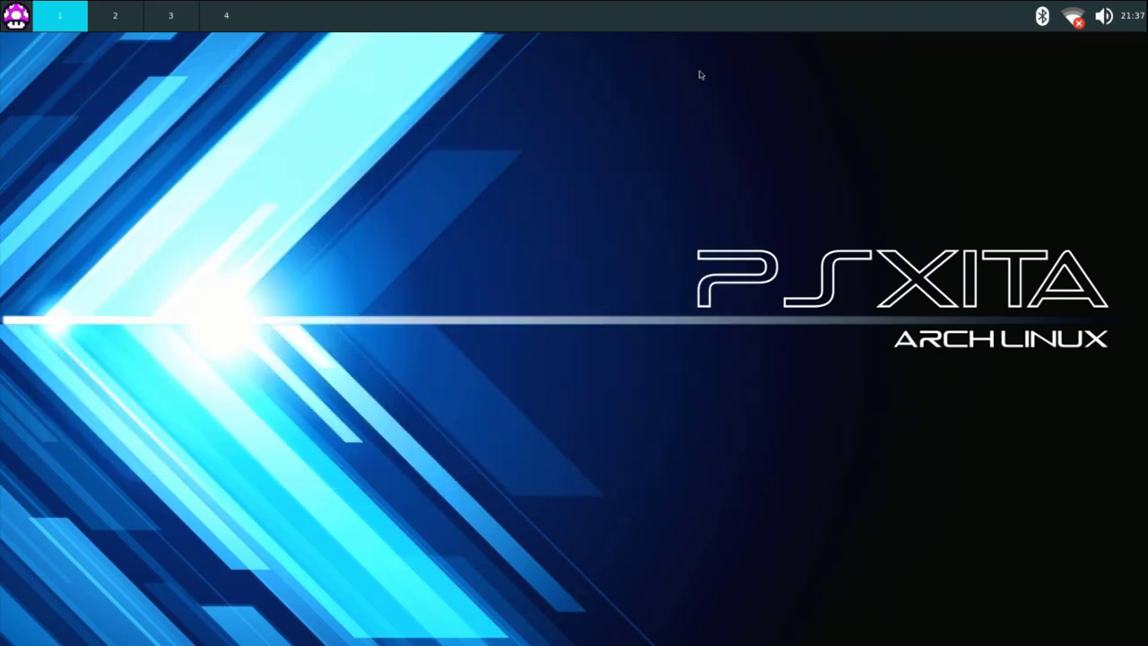
Launch the Dolphin Emulator from the desktop.
{"action": "left_click", "coordinate": [20, 25]}
{"action": "mouse_move", "coordinate": [41, 104]}
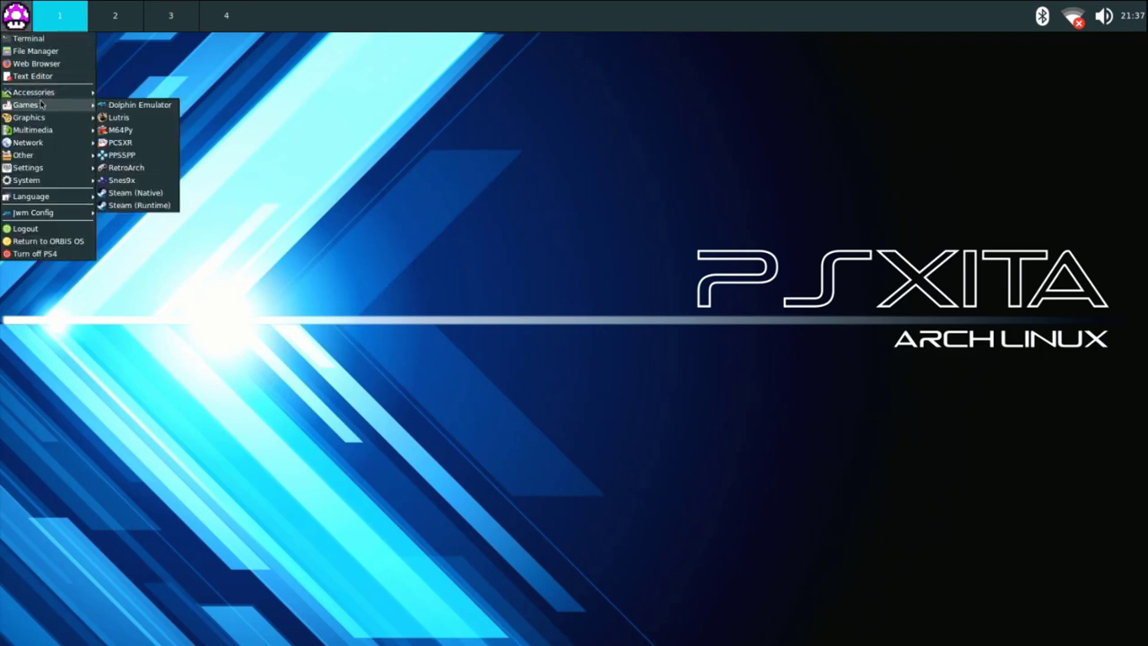
{"action": "left_click", "coordinate": [114, 105]}
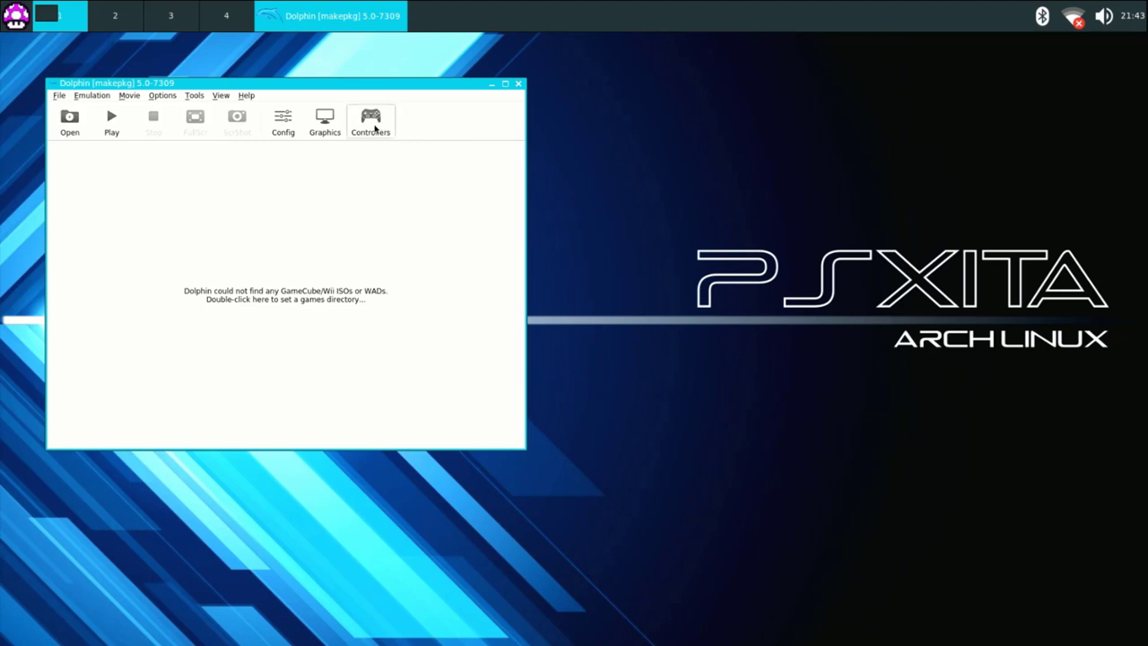
Open the configuration of emulated Wii Remote 1 and set its device to evdev/0/Sony Computer Entertainment Wireless Controller.
{"action": "left_click", "coordinate": [374, 129]}
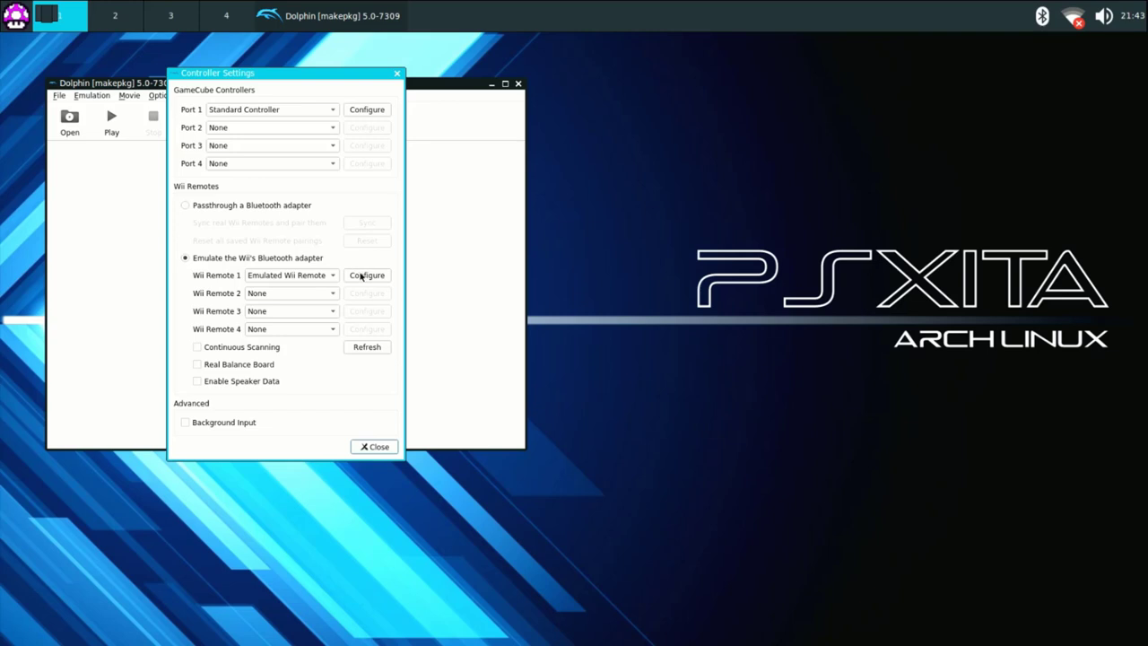
{"action": "left_click", "coordinate": [367, 276]}
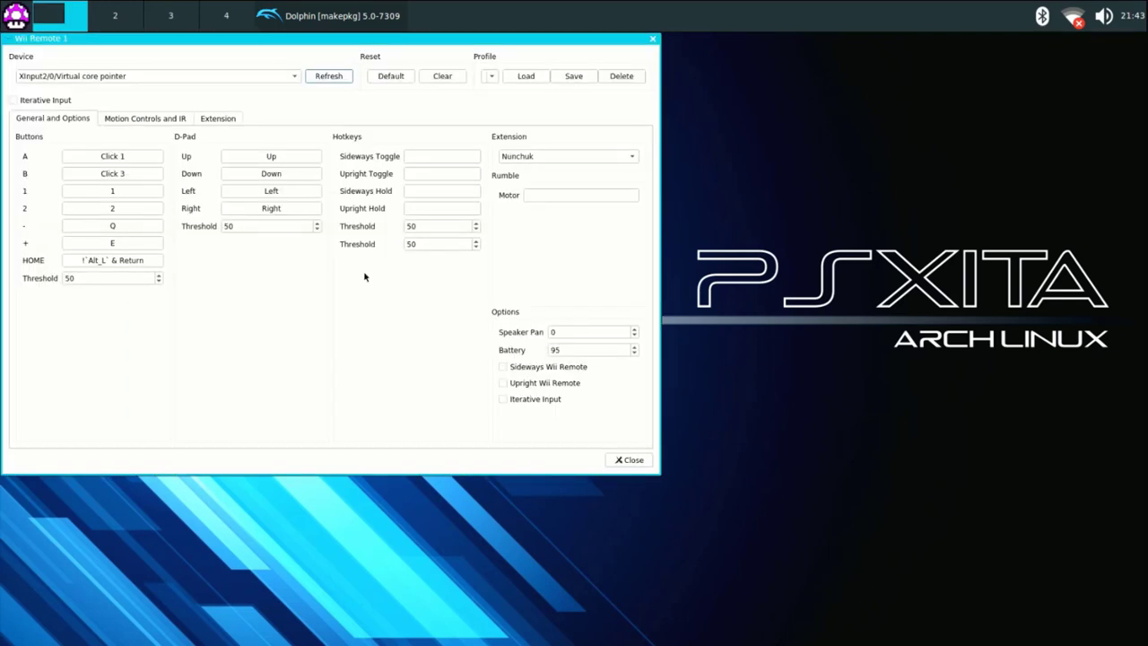
{"action": "left_click", "coordinate": [294, 78]}
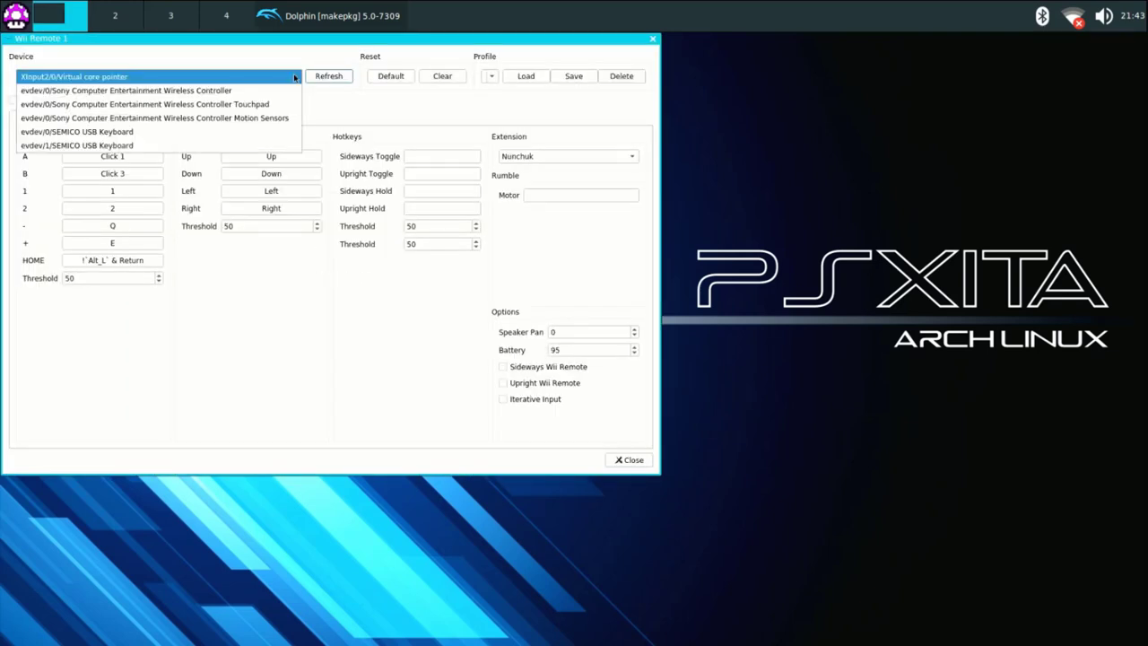
{"action": "left_click", "coordinate": [273, 93]}
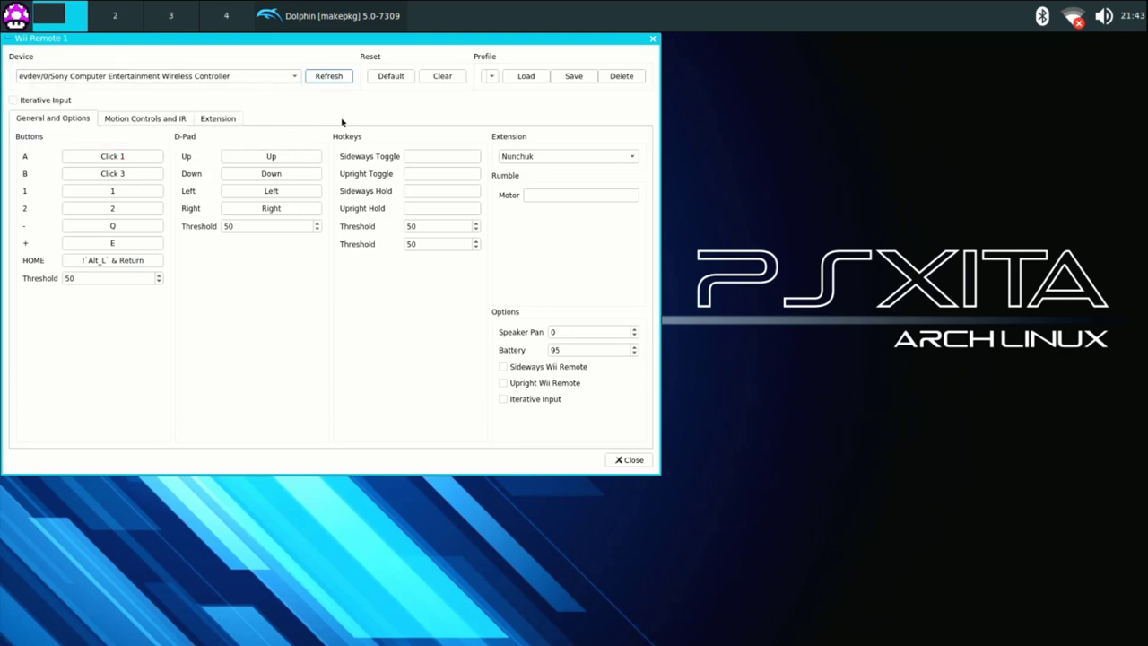
Map Wii Remote 1's A, B, 1, 2, -, + to Buttons 0, 1, 2, 3, 9, 8 and the D-pad to Axes 7 and 6.
{"action": "left_click", "coordinate": [146, 157]}
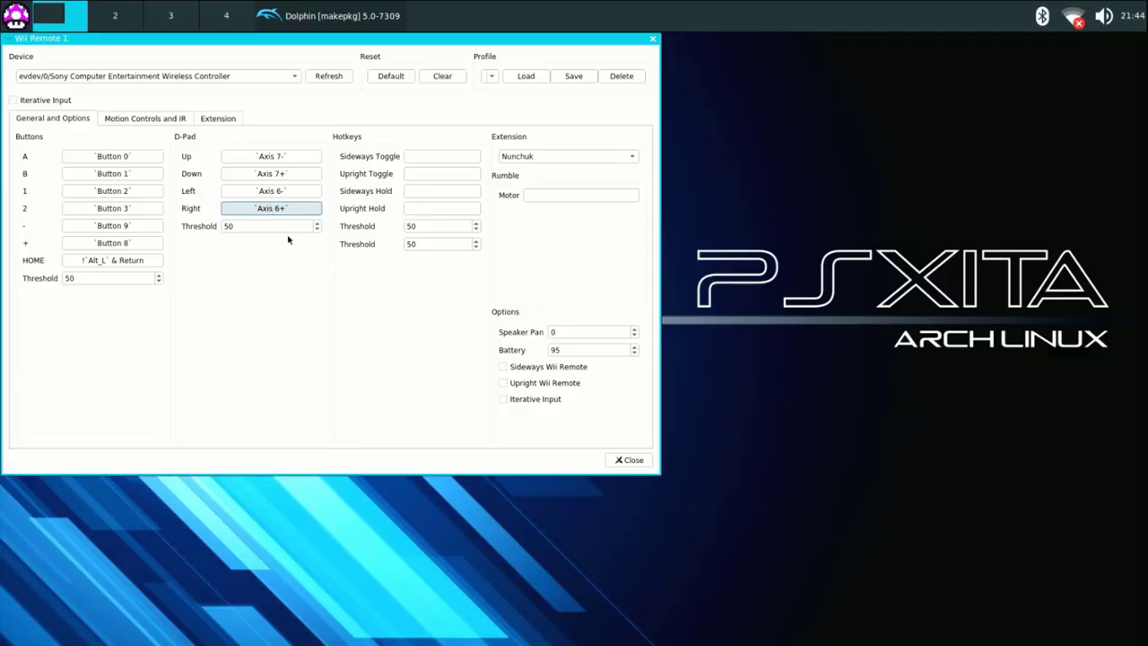
{"action": "left_click", "coordinate": [627, 460]}
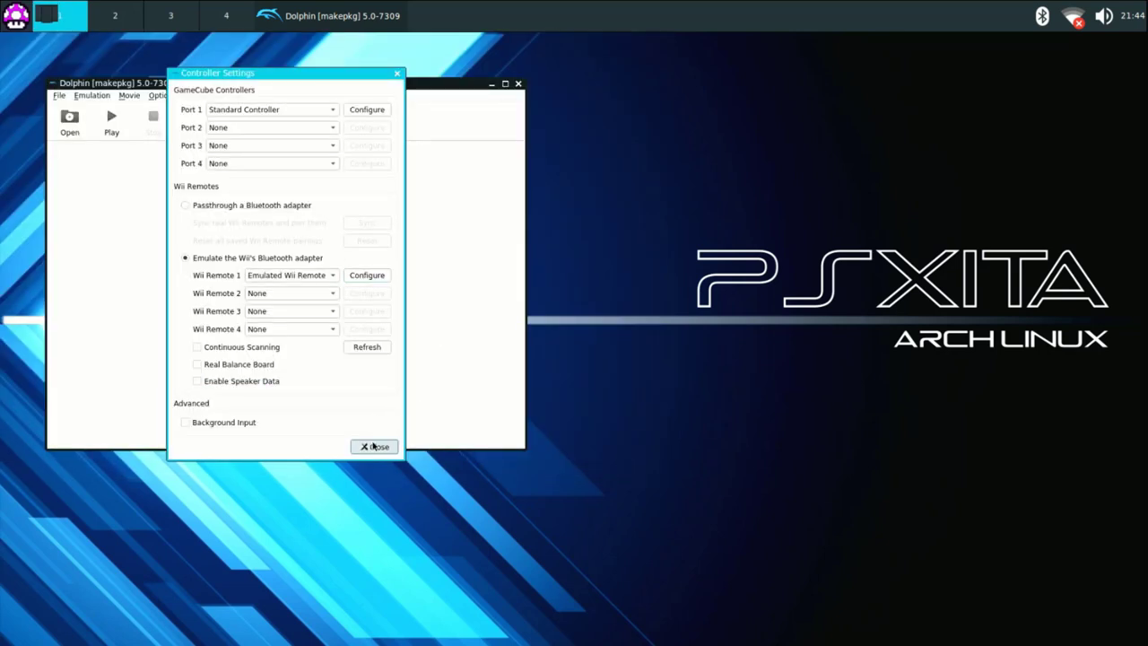
{"action": "left_click", "coordinate": [374, 445]}
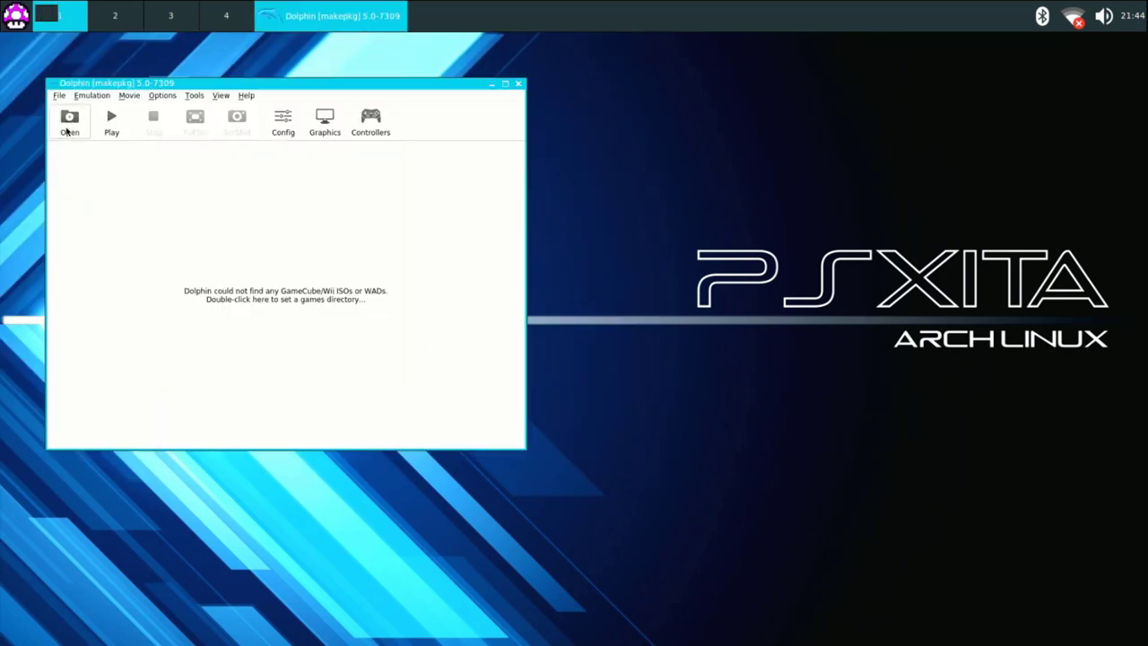
Run p-pbr.iso from the Pokemon_Battle_Revolution iso folder inside roms/Wii Games.
{"action": "left_click", "coordinate": [68, 125]}
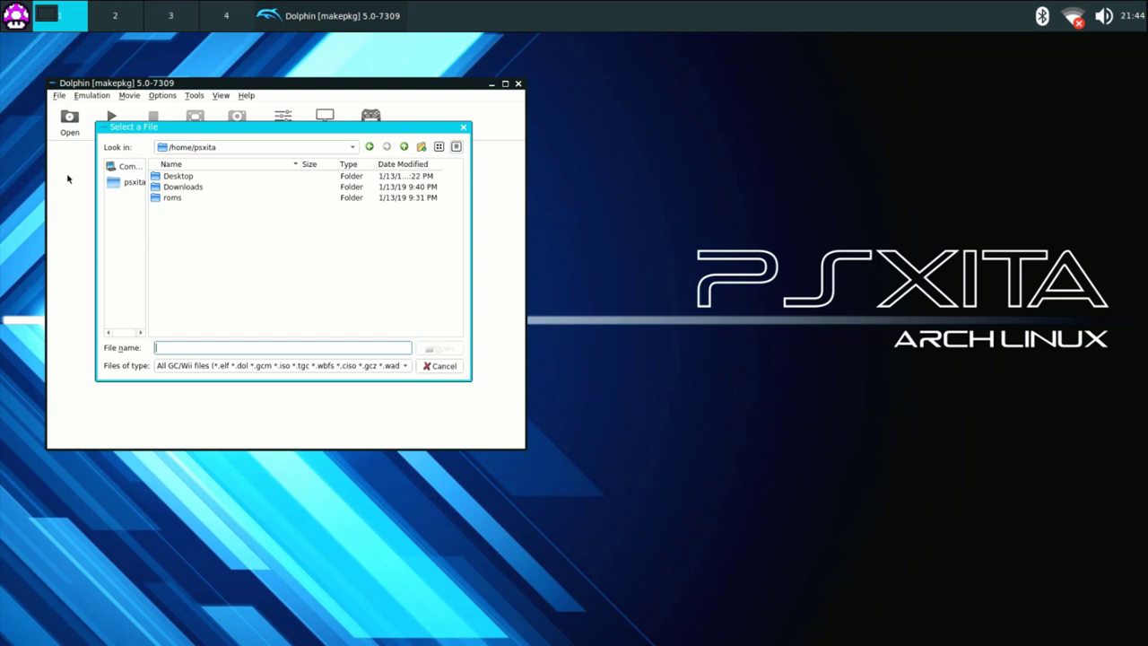
{"action": "double_click", "coordinate": [170, 197]}
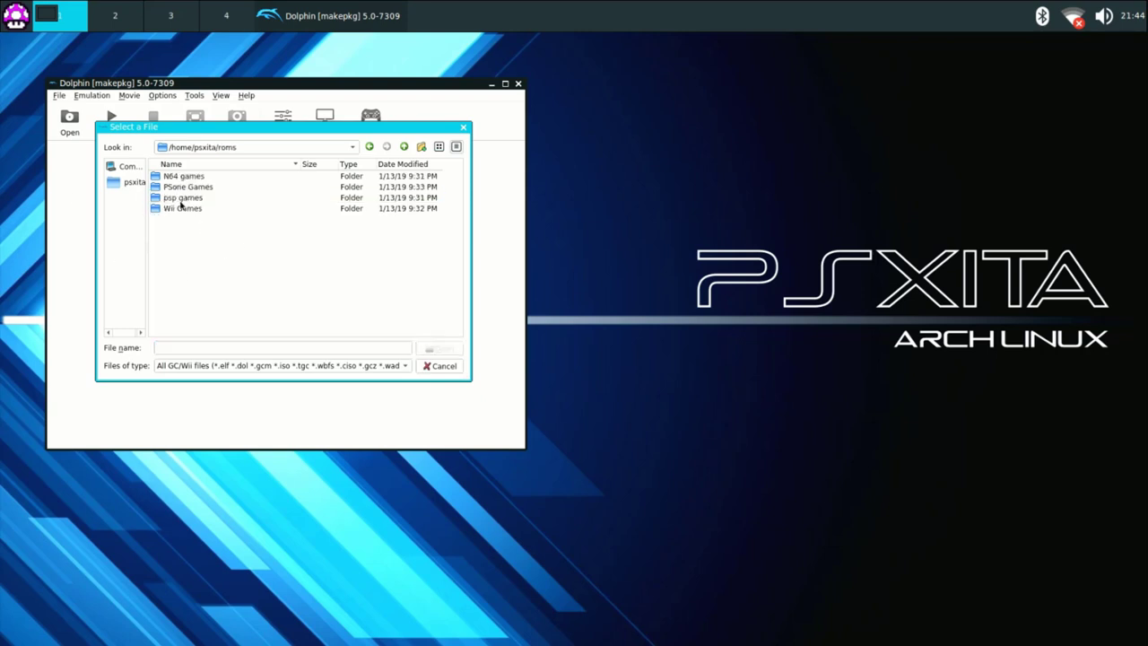
{"action": "double_click", "coordinate": [183, 208]}
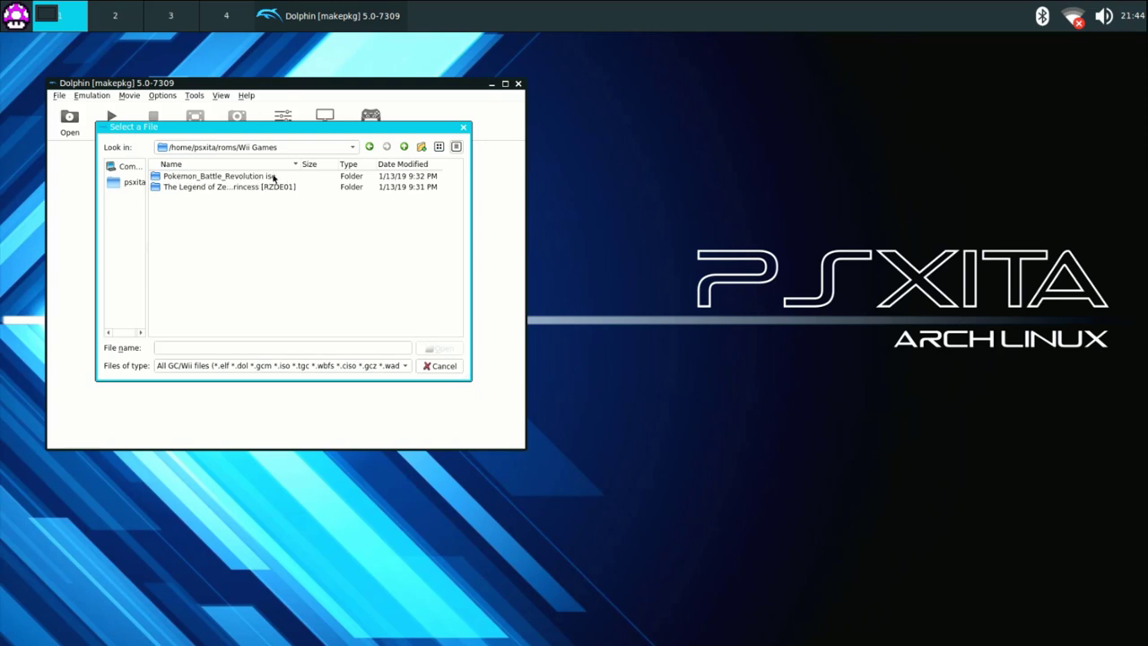
{"action": "double_click", "coordinate": [242, 178]}
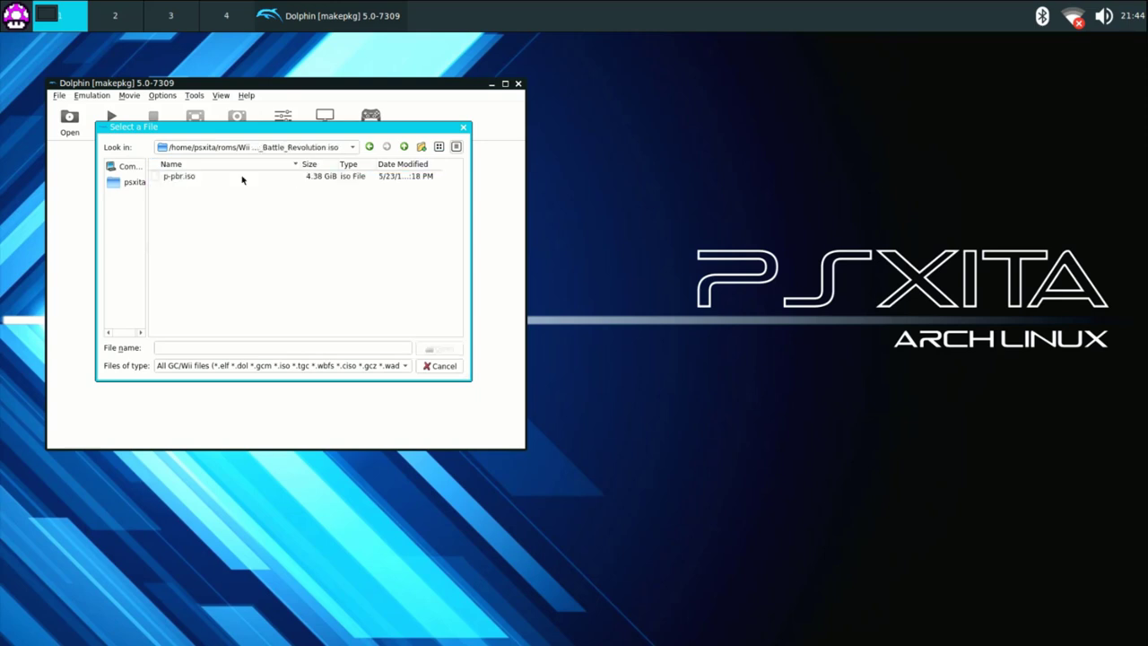
{"action": "left_click", "coordinate": [178, 178]}
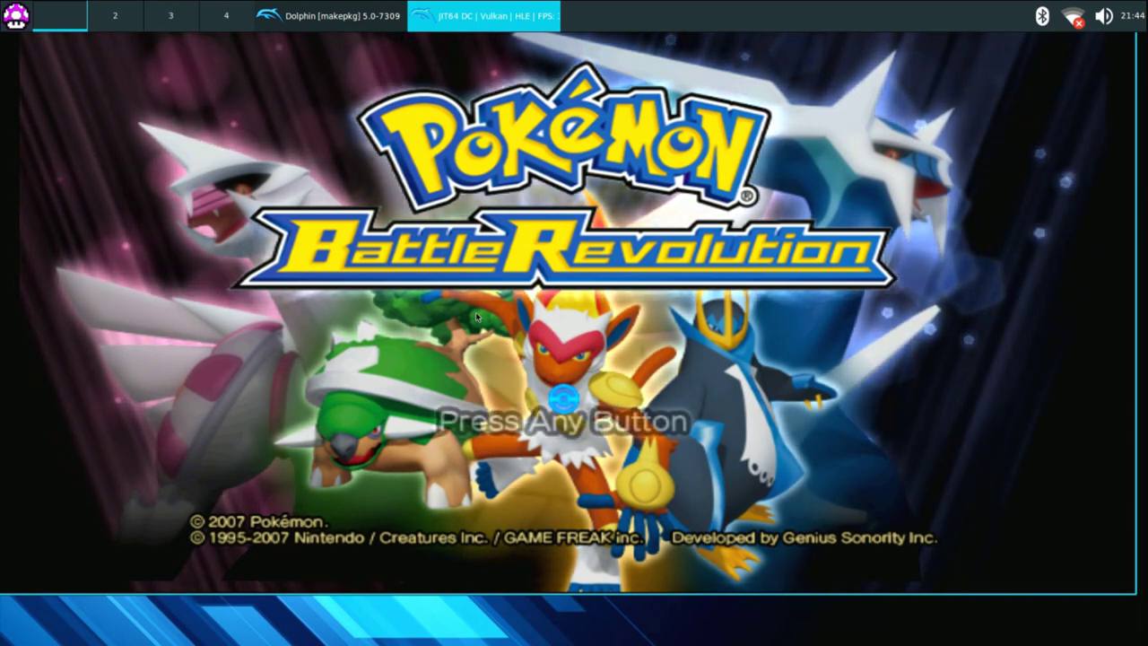
Close the running Pokémon Battle Revolution game and return to Dolphin's main window.
{"action": "right_click", "coordinate": [479, 26]}
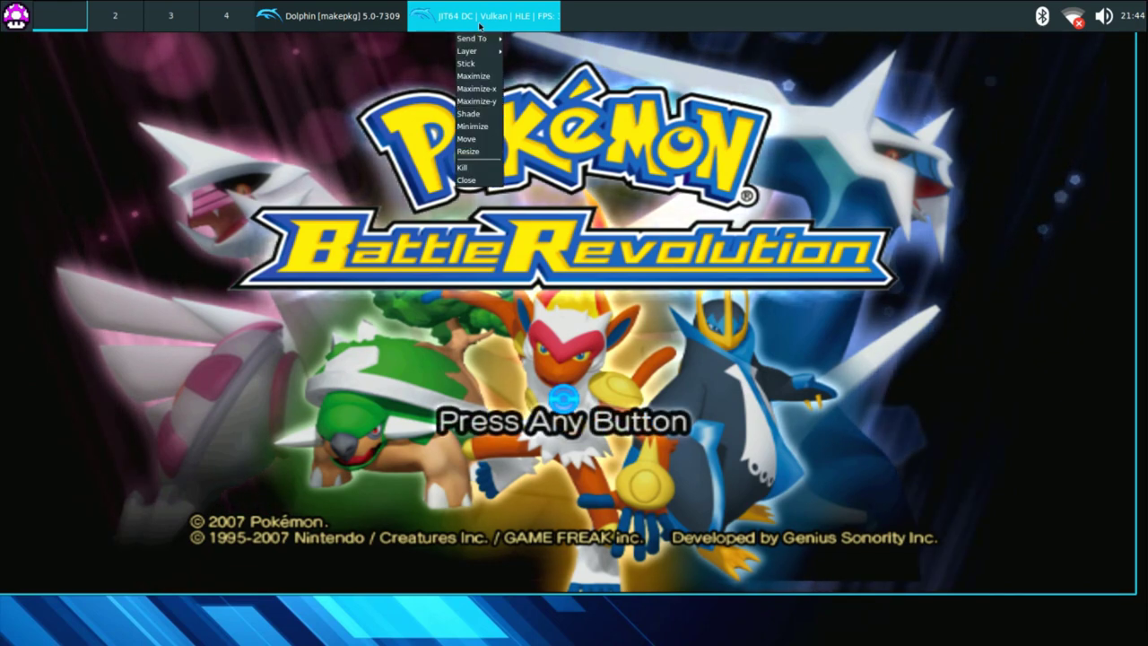
{"action": "left_click", "coordinate": [467, 179]}
{"action": "left_click", "coordinate": [575, 293]}
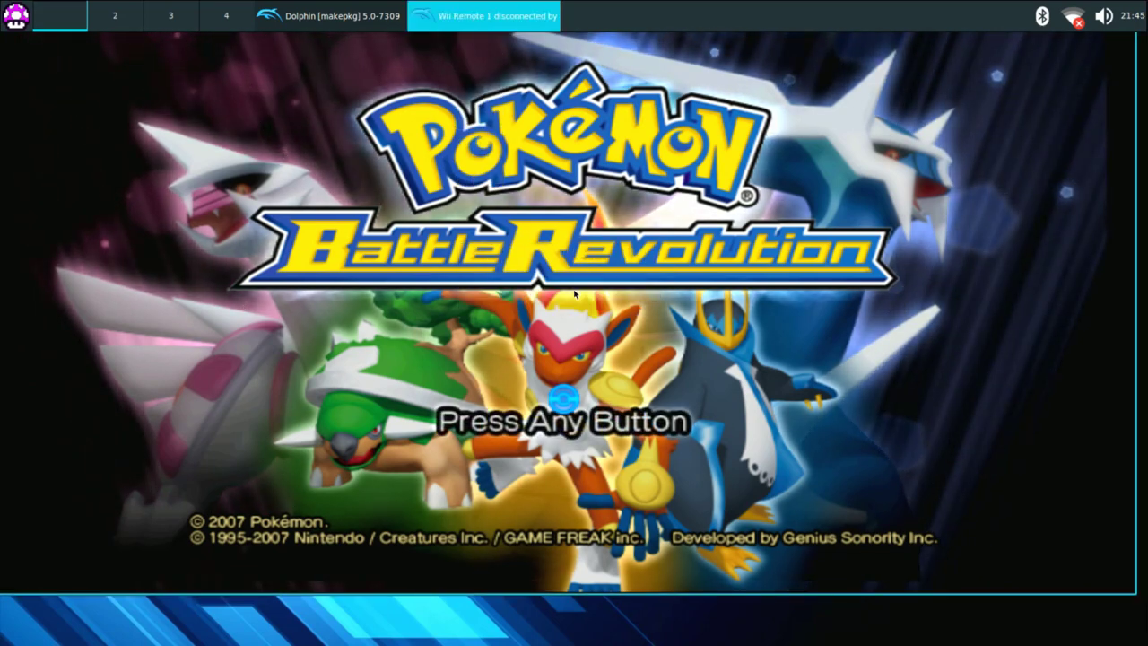
{"action": "key", "text": "Escape"}
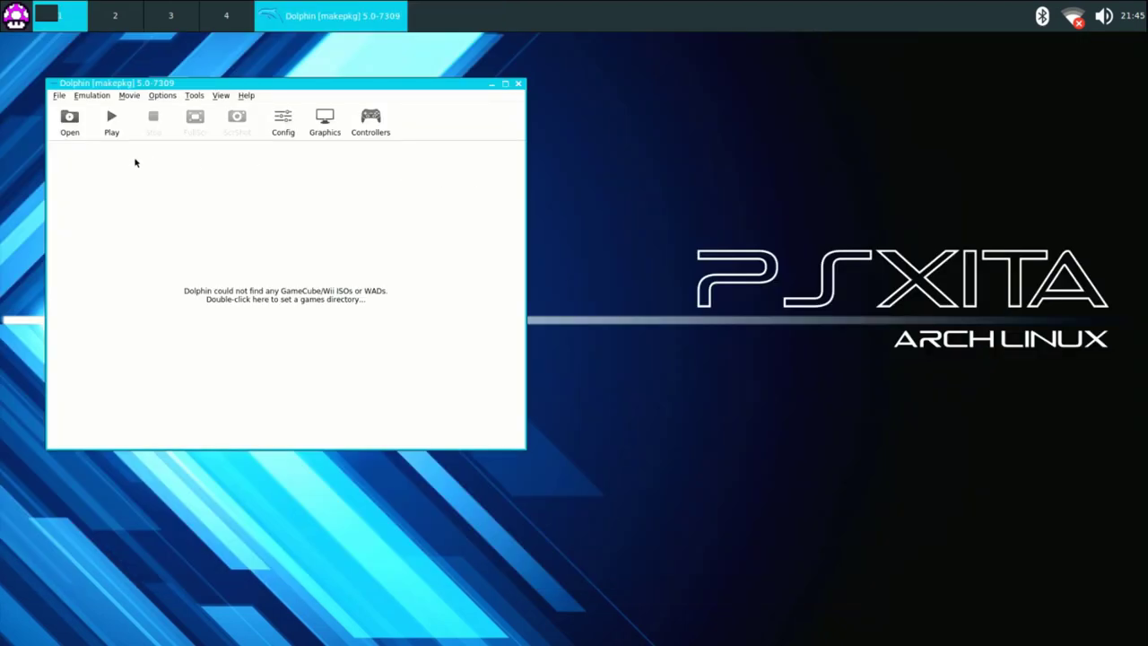
Open RZDE01.wbfs from the Legend of Zelda Twilight Princess folder inside roms/Wii Games.
{"action": "left_click", "coordinate": [79, 132]}
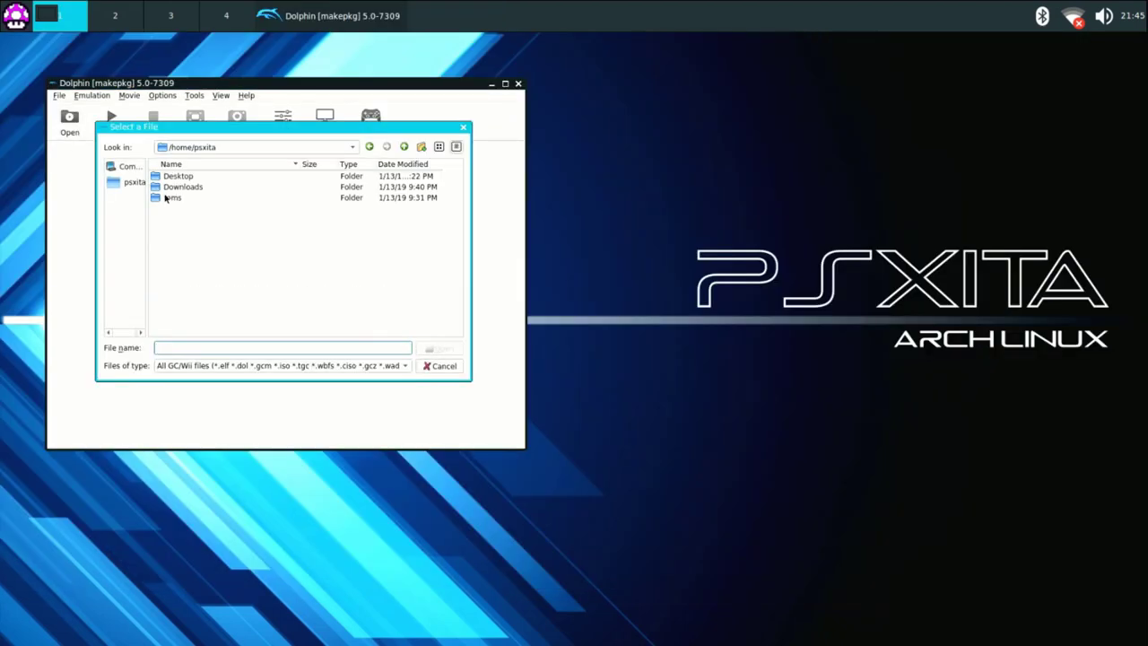
{"action": "double_click", "coordinate": [168, 198]}
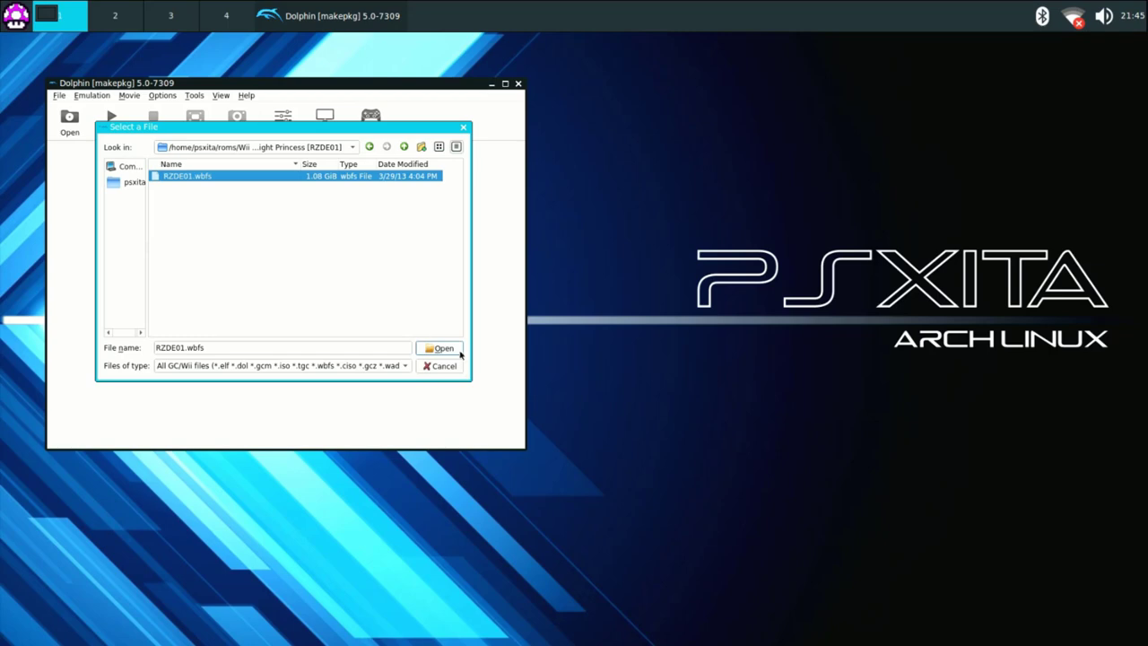
{"action": "left_click", "coordinate": [443, 348]}
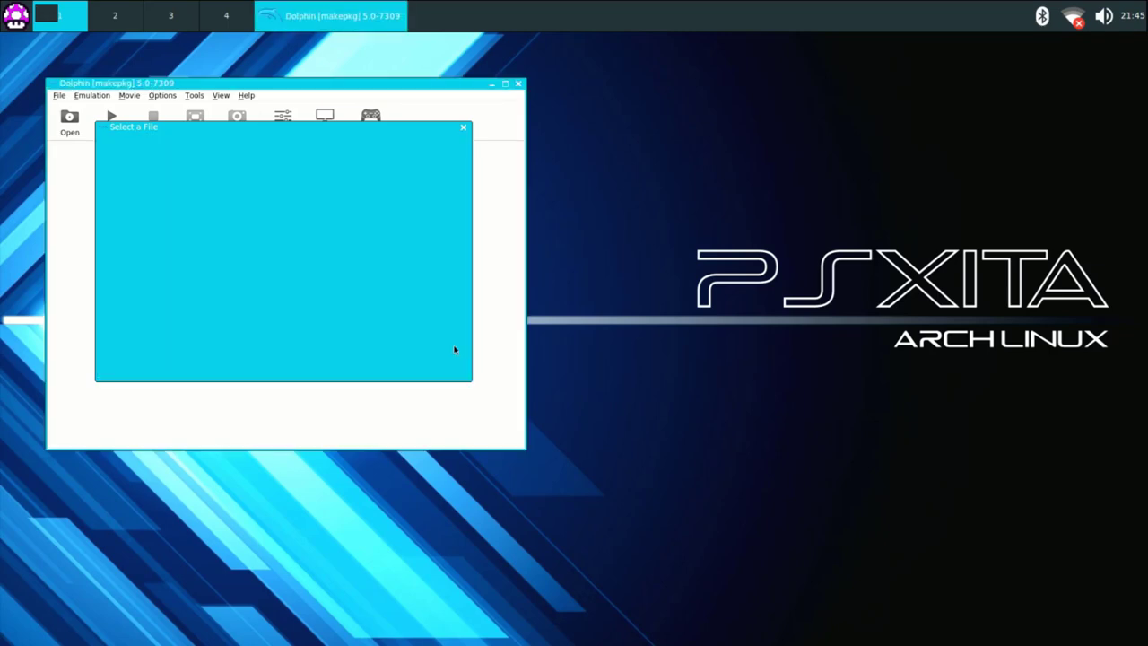